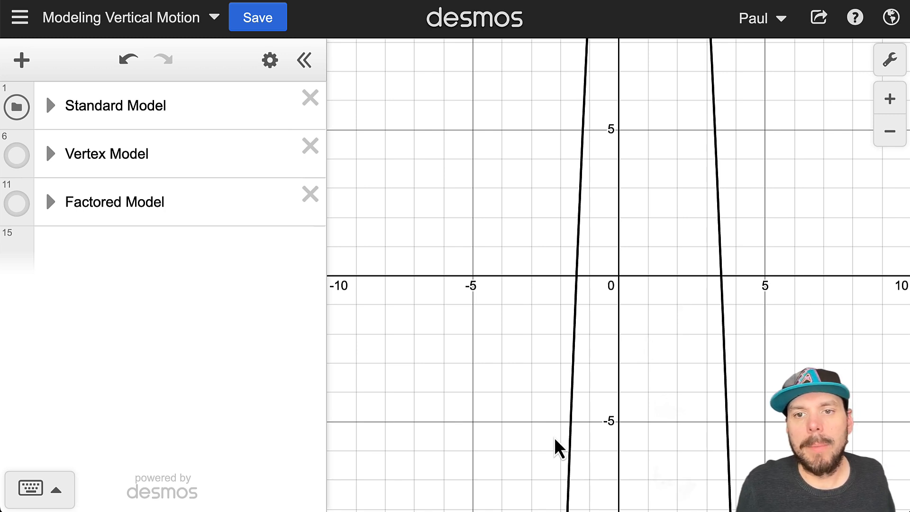
Step: Select the parabola, then pan and zoom out to show its (0, 25) y-intercept and its peak near 30
{"action": "left_click", "coordinate": [715, 166]}
{"action": "left_click_drag", "start_coordinate": [647, 268], "coordinate": [599, 372]}
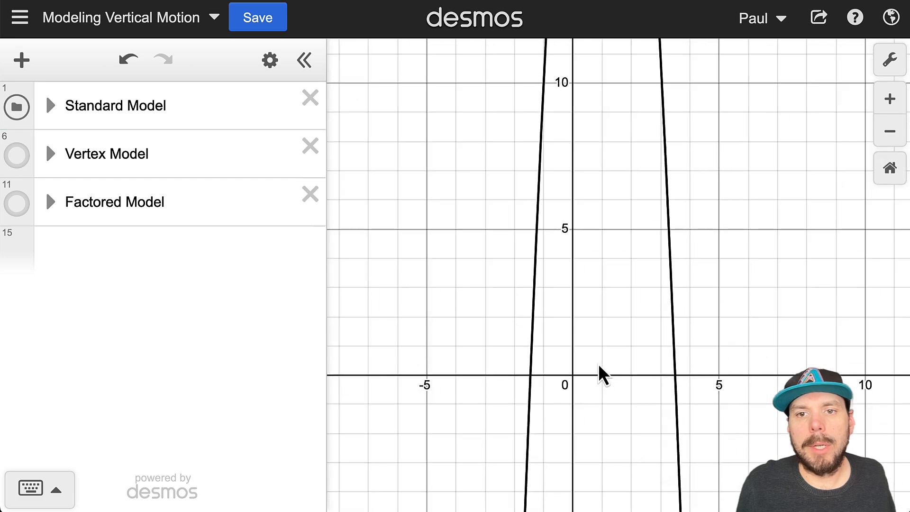
{"action": "scroll", "coordinate": [613, 379], "scroll_direction": "down", "scroll_amount": 5}
{"action": "scroll", "coordinate": [720, 297], "scroll_direction": "down", "scroll_amount": 3}
{"action": "left_click_drag", "start_coordinate": [804, 249], "coordinate": [641, 313]}
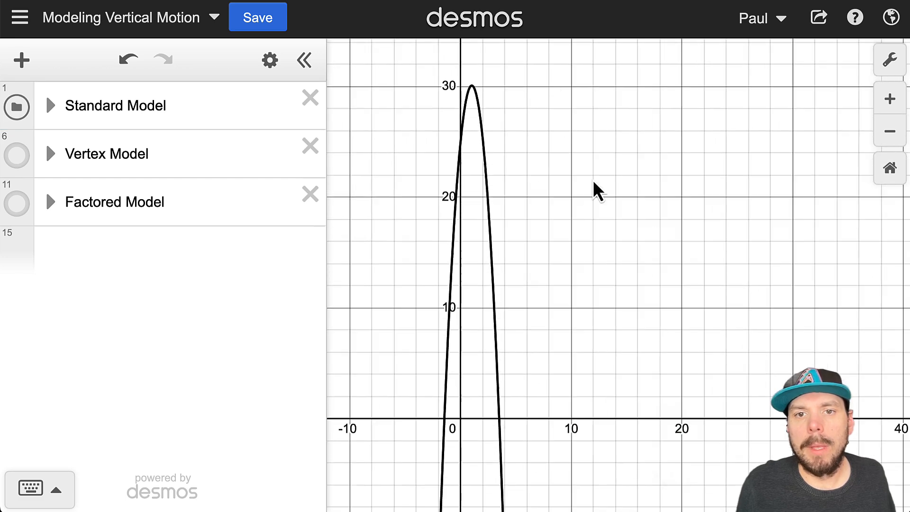
{"action": "left_click_drag", "start_coordinate": [463, 125], "coordinate": [464, 150]}
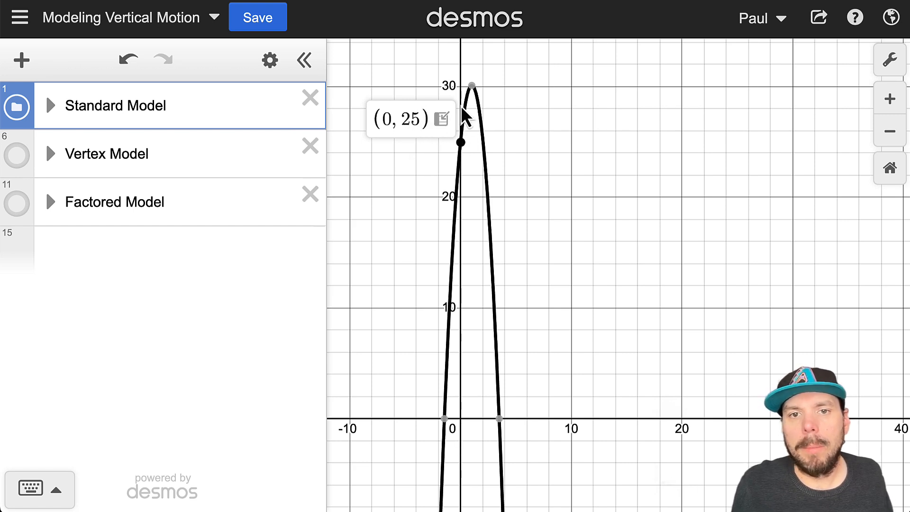
{"action": "mouse_move", "coordinate": [470, 89]}
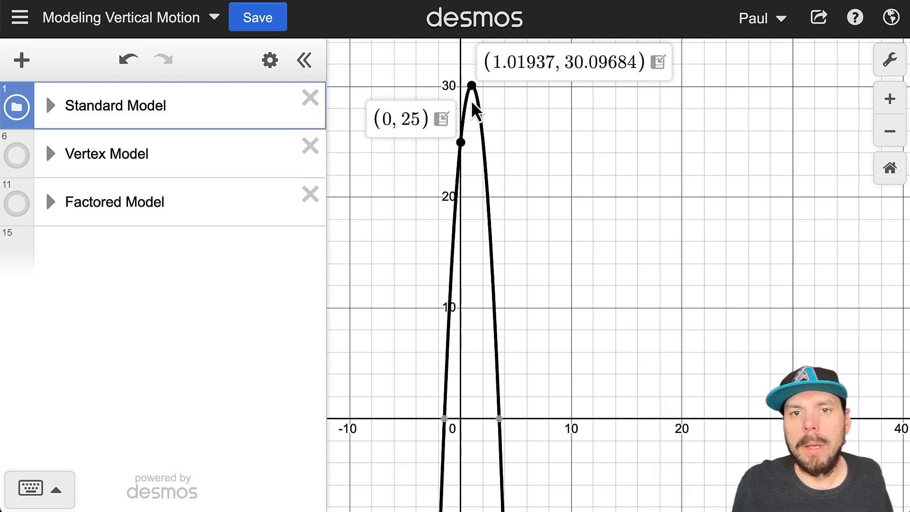
{"action": "left_click", "coordinate": [498, 417]}
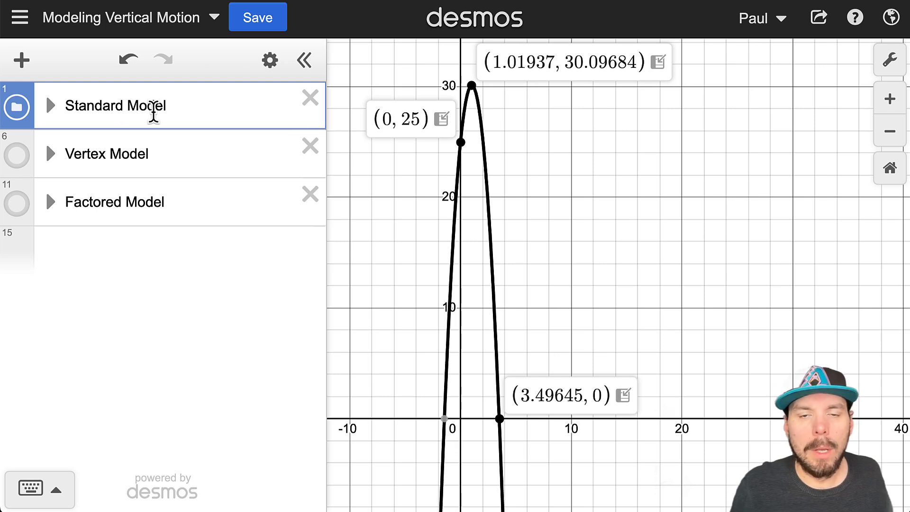
{"action": "left_click", "coordinate": [568, 166]}
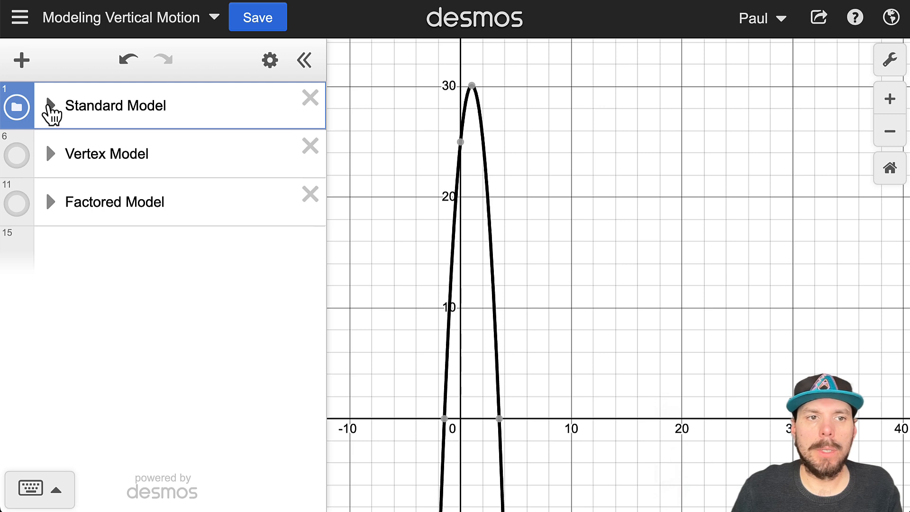
Step: Expand the Standard Model folder to show f1(t) = −½gt²+v₀t+y₀
{"action": "left_click", "coordinate": [51, 106]}
{"action": "scroll", "coordinate": [174, 202], "scroll_direction": "down", "scroll_amount": 1}
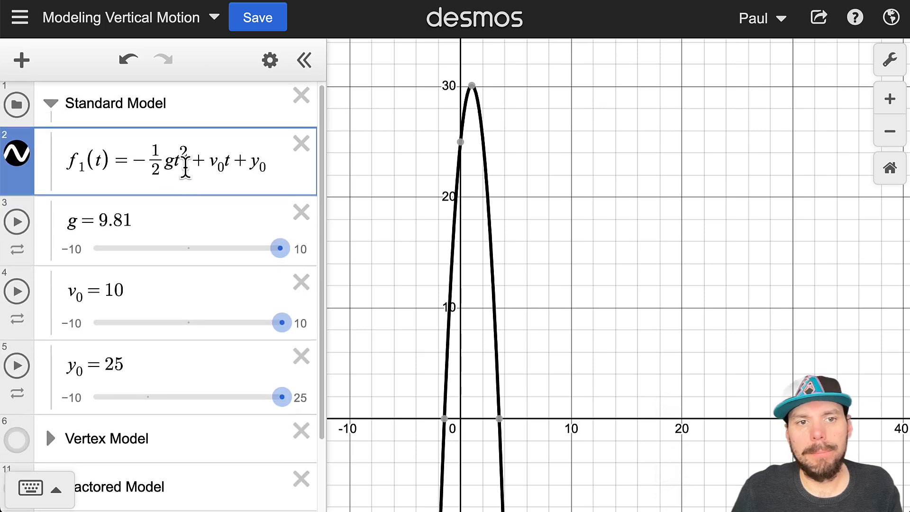
{"action": "left_click", "coordinate": [175, 163]}
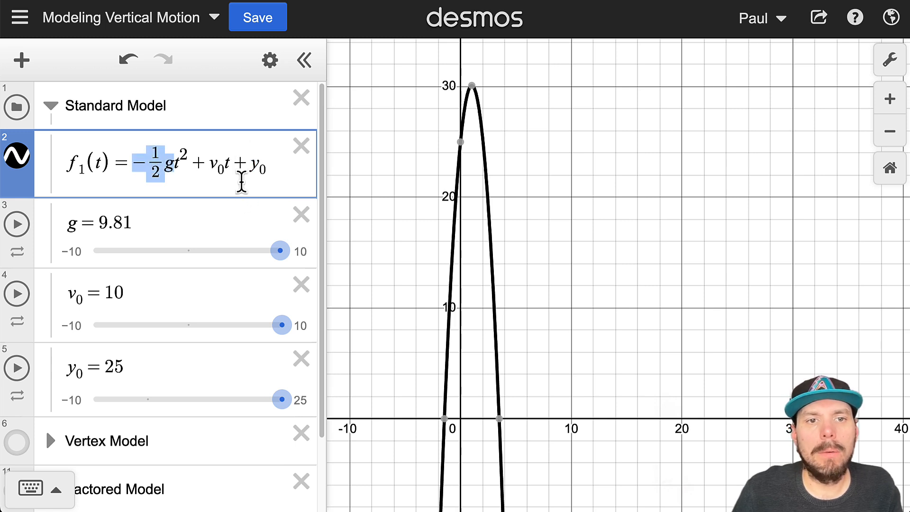
Step: Highlight the −½gt² term, the g in f1(t), and the gravity value 9.81
{"action": "scroll", "coordinate": [229, 195], "scroll_direction": "down", "scroll_amount": 1}
{"action": "scroll", "coordinate": [227, 197], "scroll_direction": "up", "scroll_amount": 1}
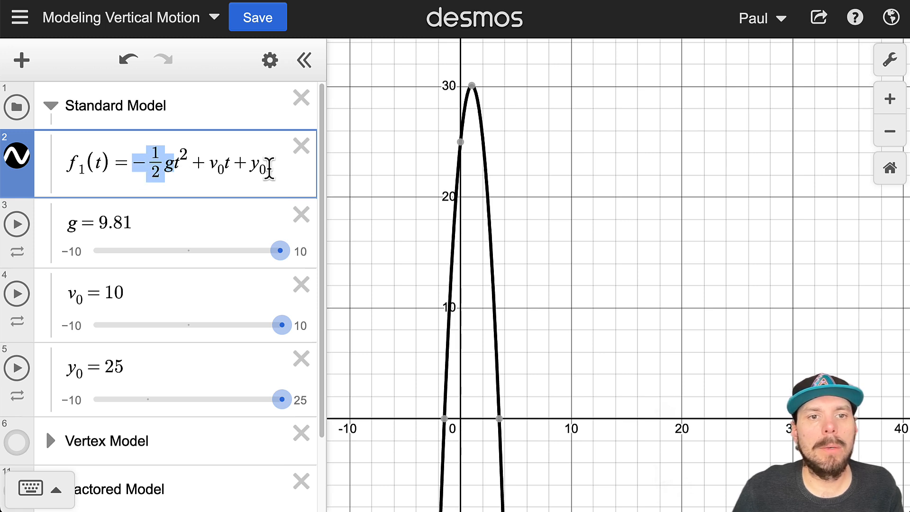
{"action": "left_click", "coordinate": [269, 169]}
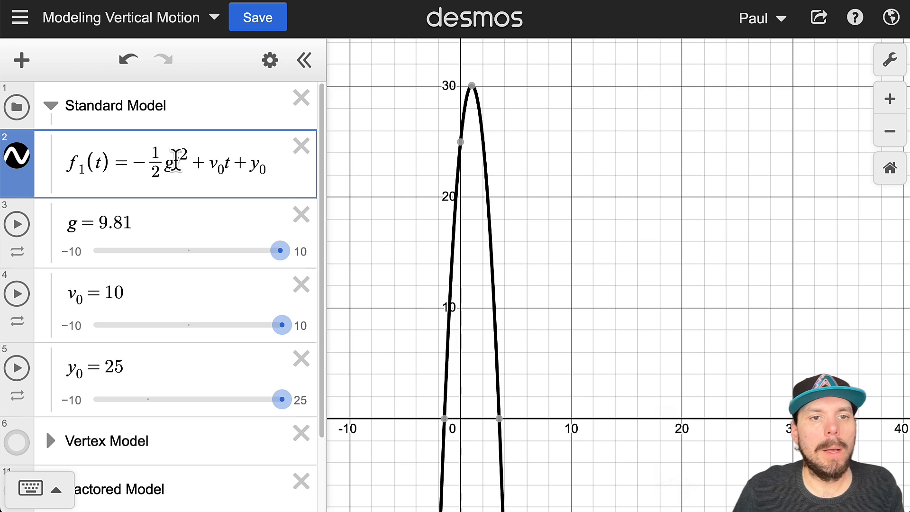
{"action": "left_click_drag", "start_coordinate": [188, 161], "coordinate": [133, 164]}
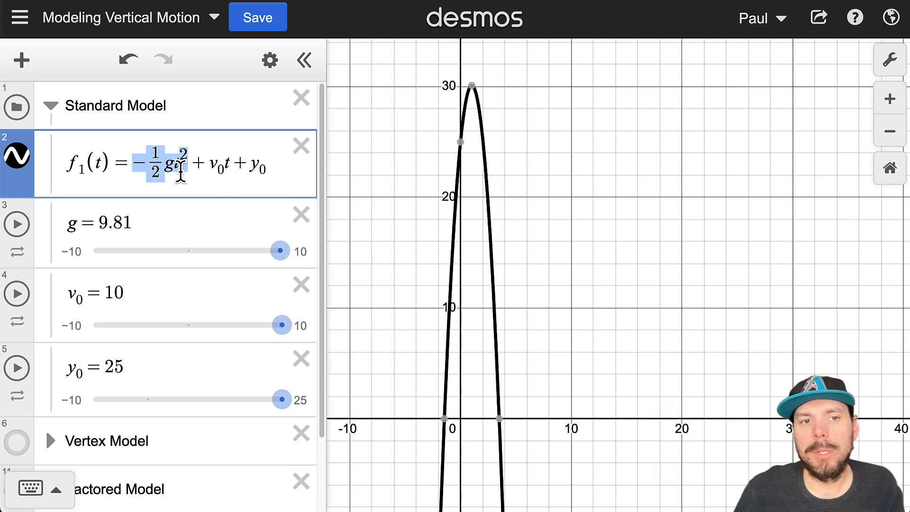
{"action": "left_click", "coordinate": [173, 167]}
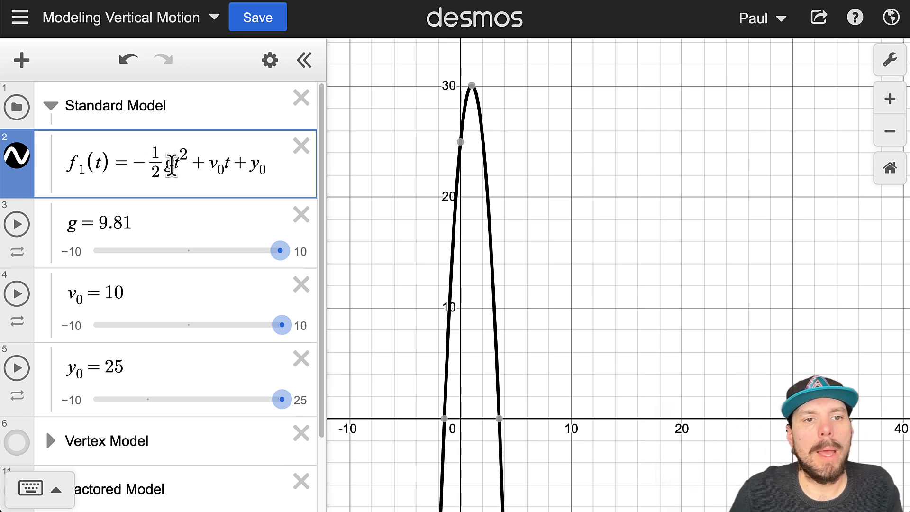
{"action": "left_click_drag", "start_coordinate": [173, 165], "coordinate": [162, 164]}
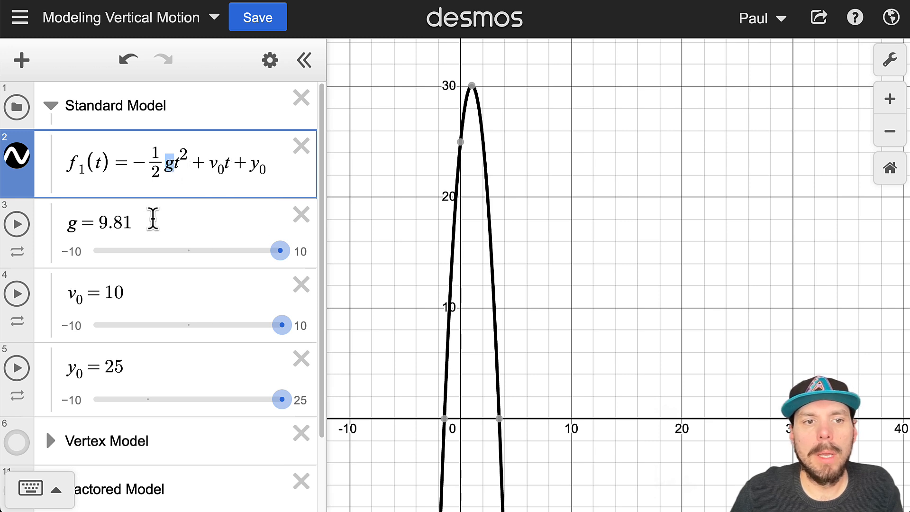
{"action": "left_click_drag", "start_coordinate": [135, 221], "coordinate": [95, 219]}
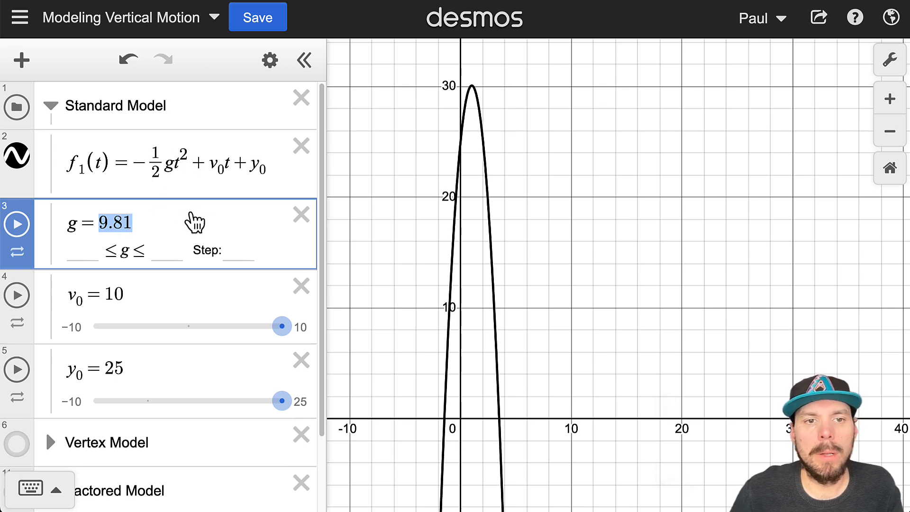
{"action": "scroll", "coordinate": [205, 288], "scroll_direction": "down", "scroll_amount": 2}
{"action": "scroll", "coordinate": [211, 300], "scroll_direction": "up", "scroll_amount": 2}
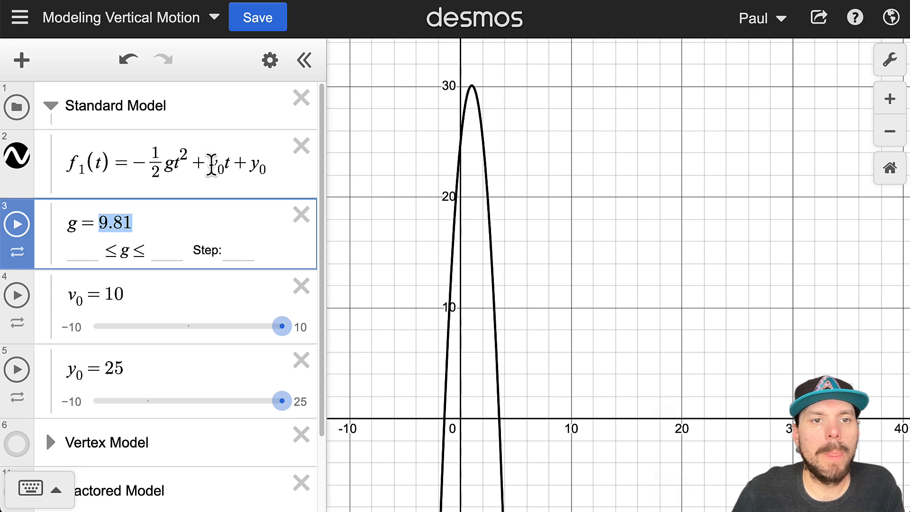
{"action": "double_click", "coordinate": [220, 167]}
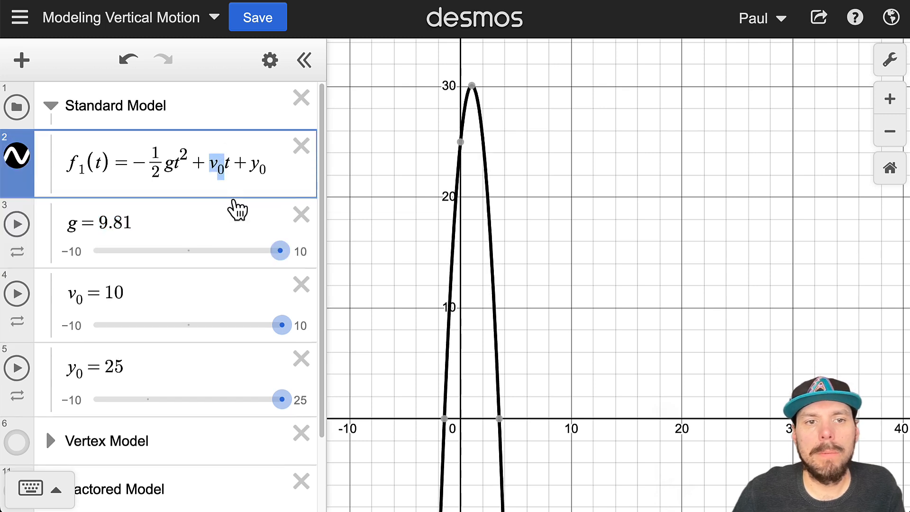
{"action": "left_click_drag", "start_coordinate": [235, 164], "coordinate": [205, 163]}
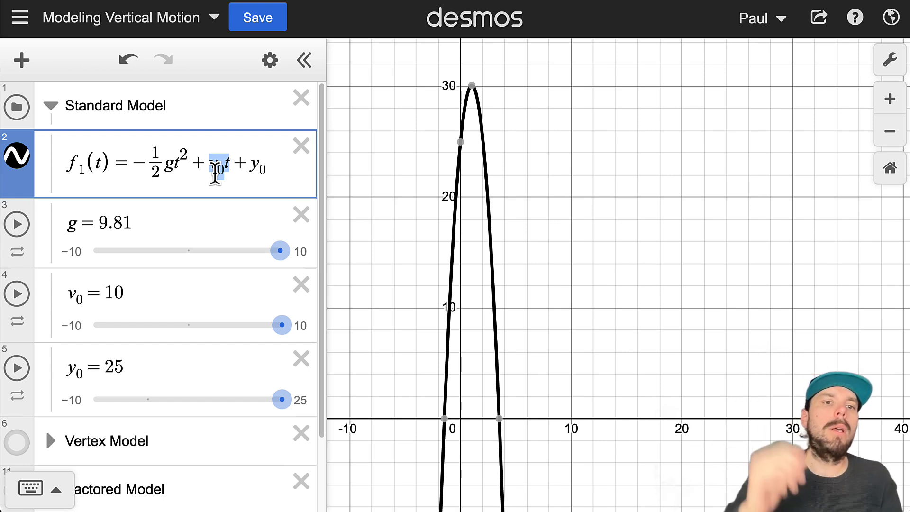
{"action": "left_click_drag", "start_coordinate": [190, 164], "coordinate": [136, 154]}
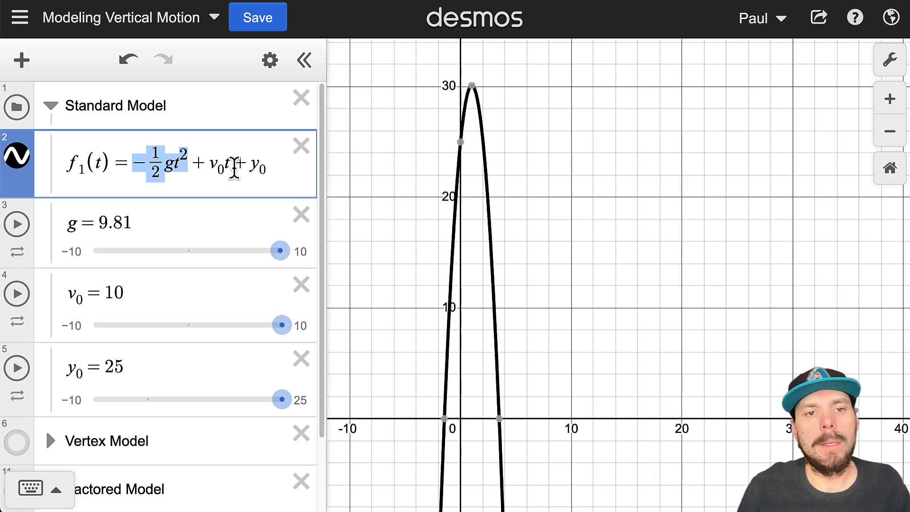
{"action": "left_click", "coordinate": [233, 168]}
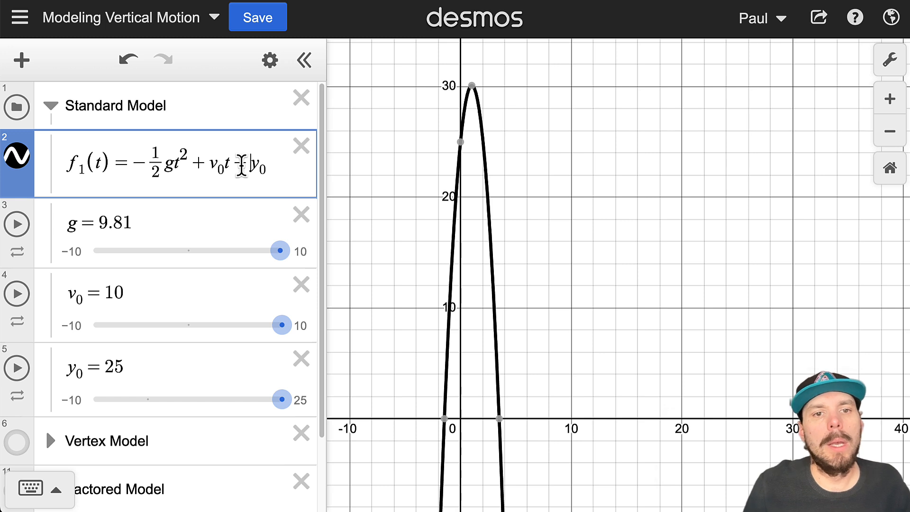
{"action": "left_click_drag", "start_coordinate": [236, 163], "coordinate": [265, 166]}
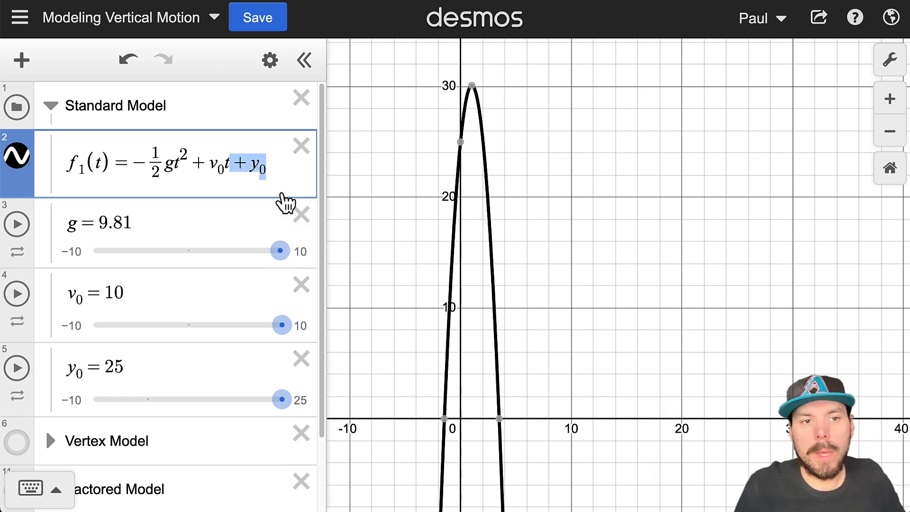
{"action": "left_click_drag", "start_coordinate": [124, 374], "coordinate": [105, 378]}
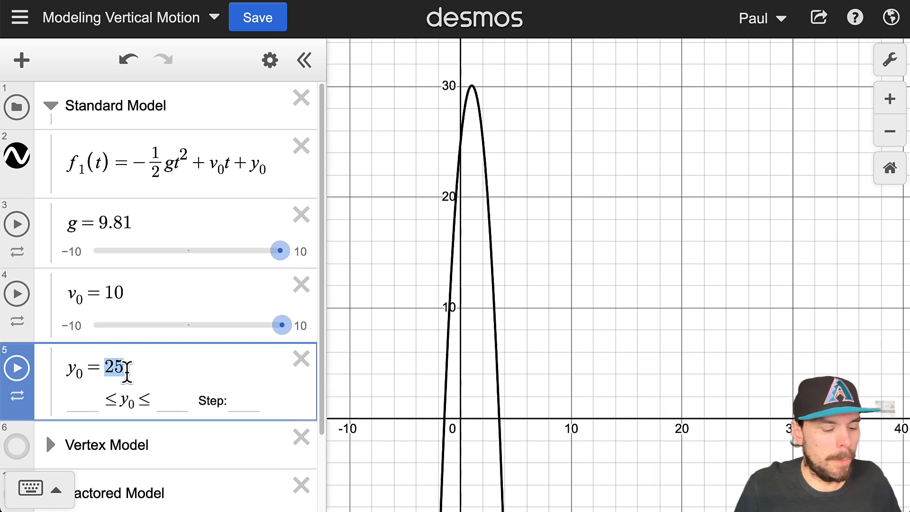
{"action": "type", "text": "0"}
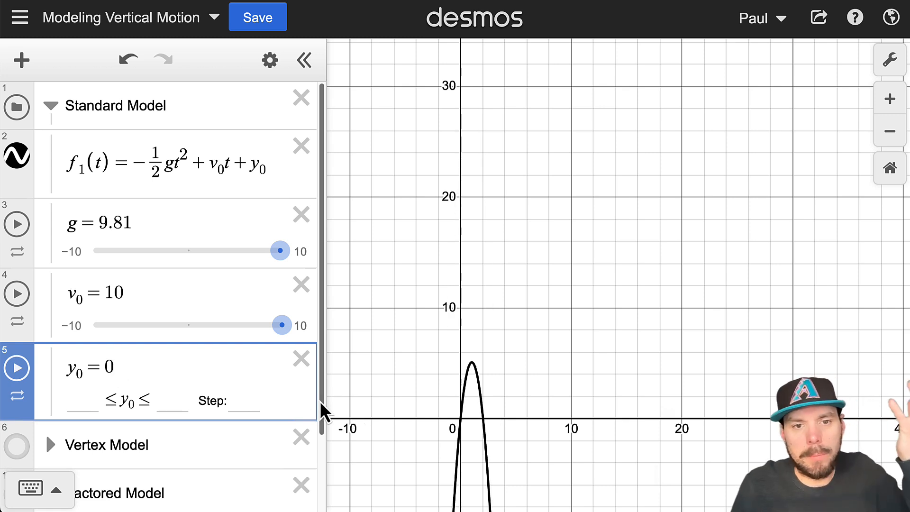
{"action": "key", "text": "BackSpace"}
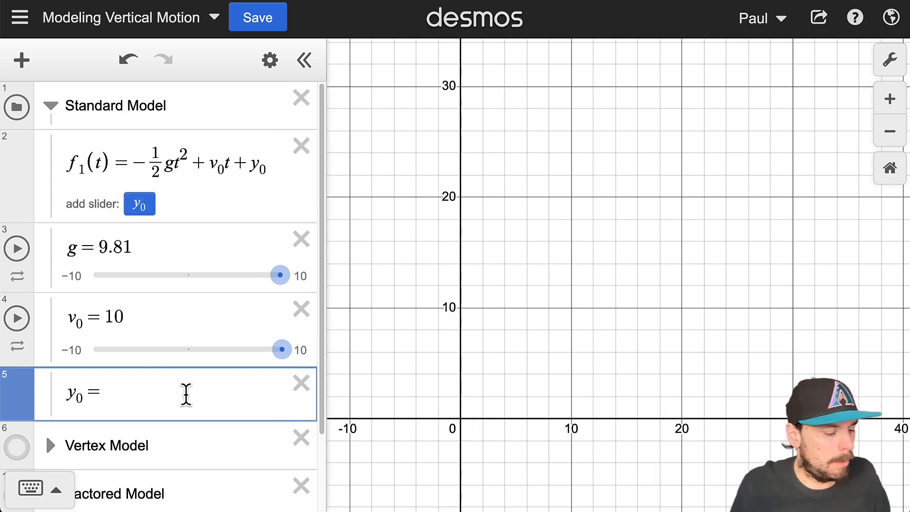
{"action": "type", "text": "25"}
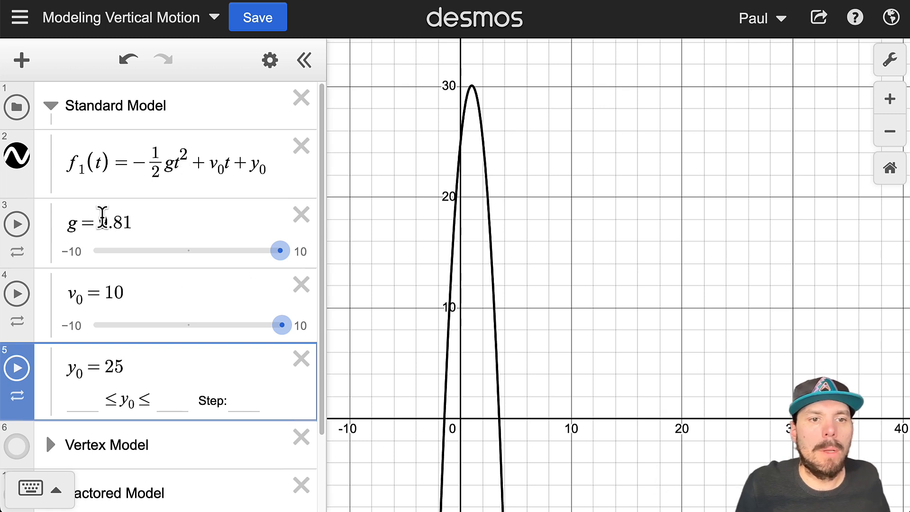
Step: Highlight the gravity value 9.81 on the g slider
{"action": "left_click_drag", "start_coordinate": [98, 219], "coordinate": [155, 220]}
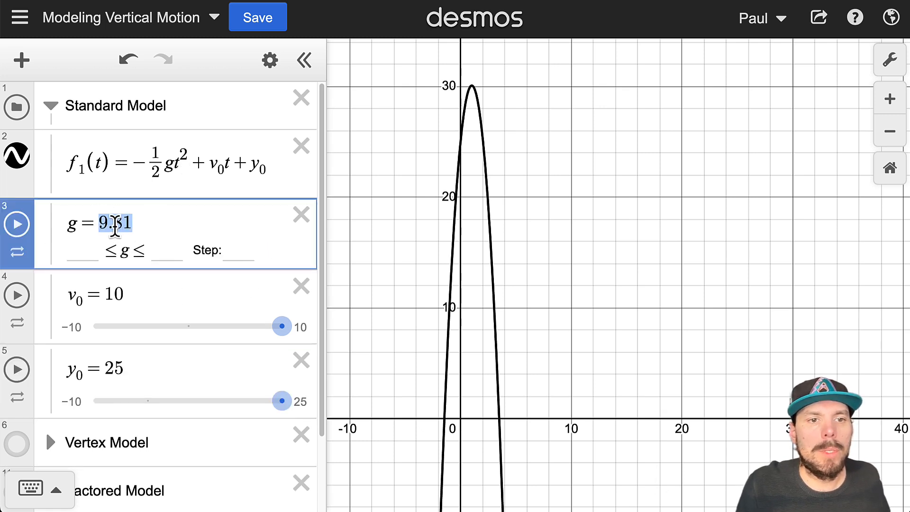
{"action": "left_click", "coordinate": [98, 222]}
{"action": "left_click_drag", "start_coordinate": [96, 222], "coordinate": [142, 229]}
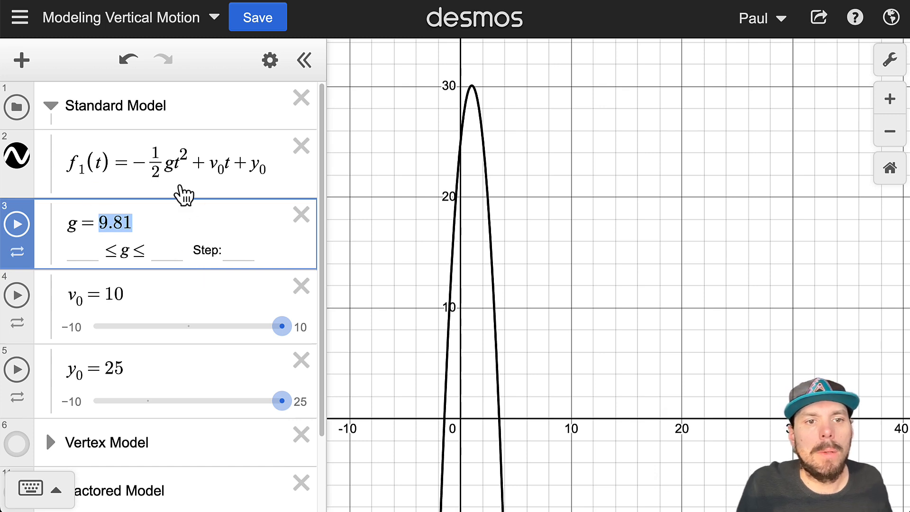
Step: Toggle the Vertex Model curve on and off over the parabola, leaving it hidden
{"action": "scroll", "coordinate": [71, 209], "scroll_direction": "down", "scroll_amount": 2}
{"action": "scroll", "coordinate": [92, 353], "scroll_direction": "down", "scroll_amount": 1}
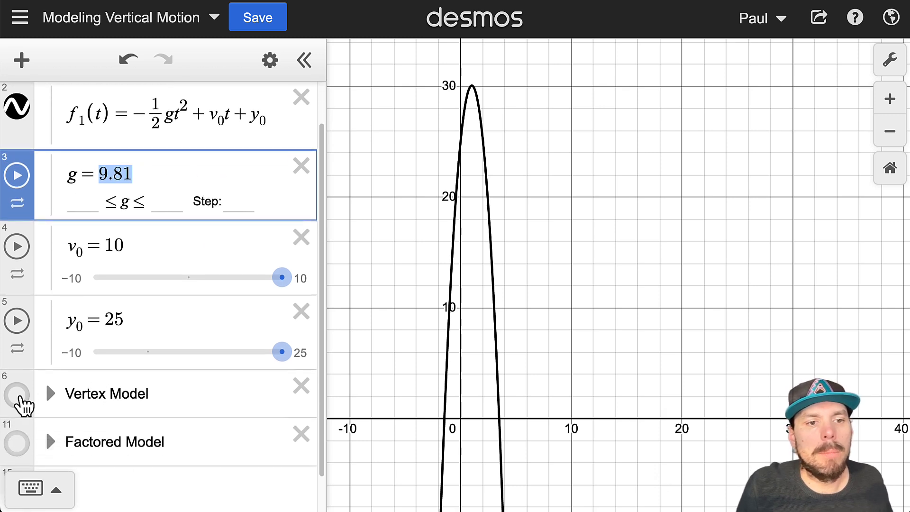
{"action": "left_click", "coordinate": [18, 392]}
{"action": "left_click", "coordinate": [18, 393]}
{"action": "left_click", "coordinate": [18, 393]}
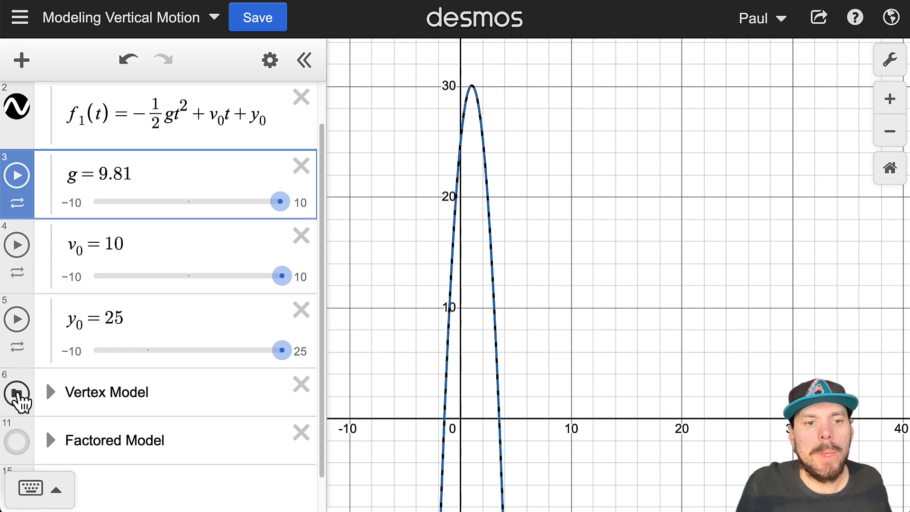
{"action": "left_click", "coordinate": [17, 393]}
{"action": "left_click", "coordinate": [17, 393]}
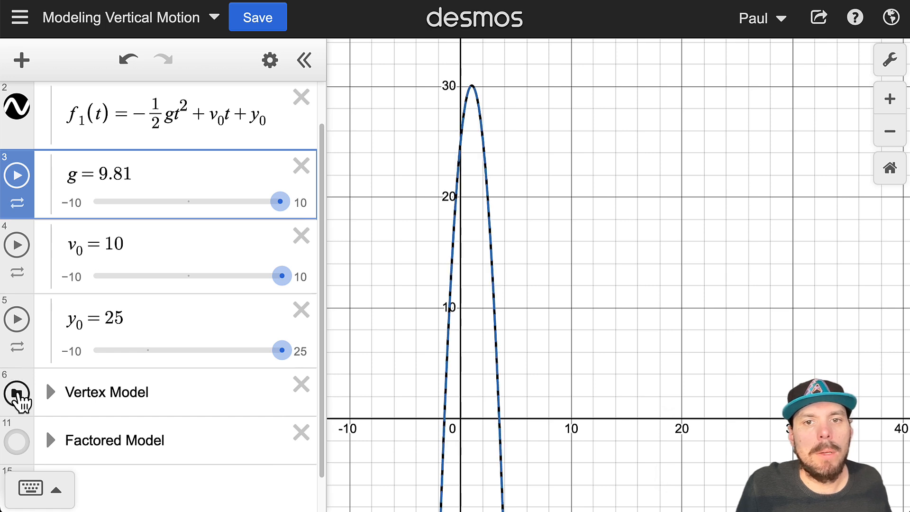
{"action": "left_click", "coordinate": [18, 393]}
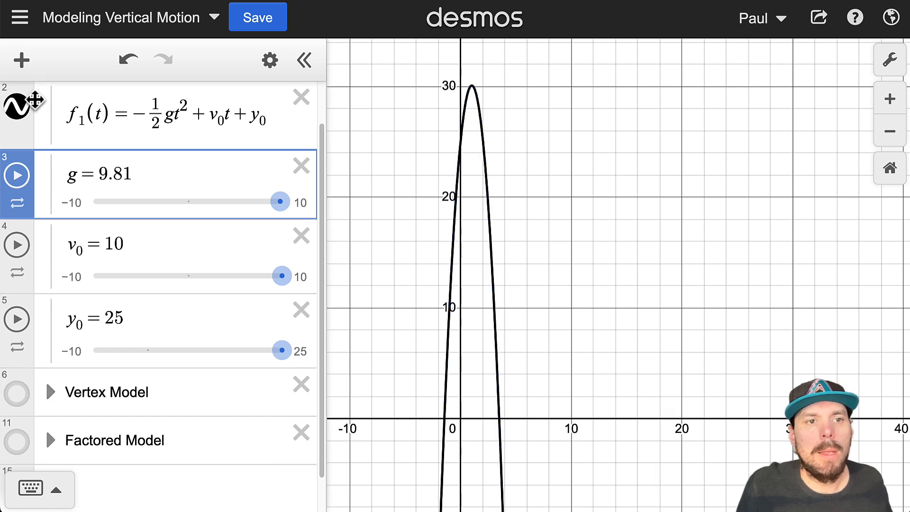
{"action": "scroll", "coordinate": [161, 268], "scroll_direction": "up", "scroll_amount": 1}
{"action": "scroll", "coordinate": [161, 268], "scroll_direction": "up", "scroll_amount": 3}
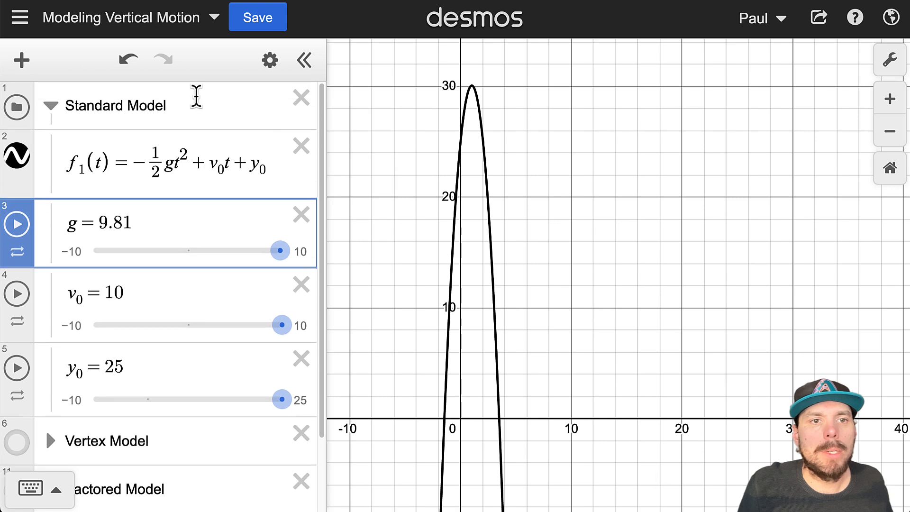
Step: Create a table from the f1 expression, listing x from −2 to 2 with plotted points
{"action": "left_click", "coordinate": [189, 102]}
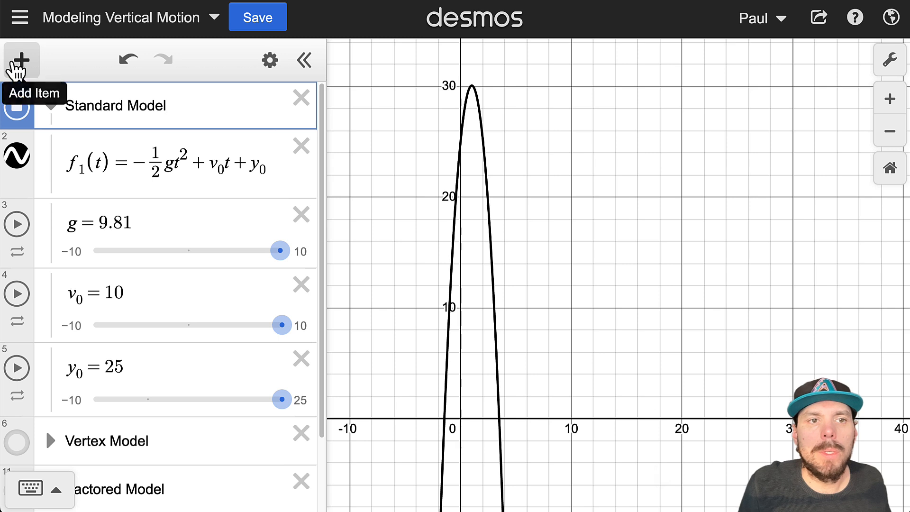
{"action": "left_click", "coordinate": [20, 61]}
{"action": "left_click", "coordinate": [97, 66]}
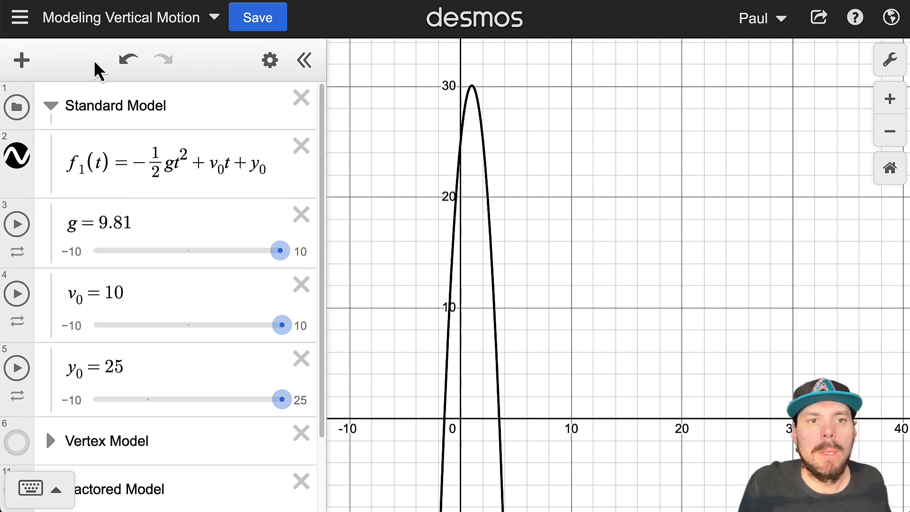
{"action": "left_click", "coordinate": [268, 65]}
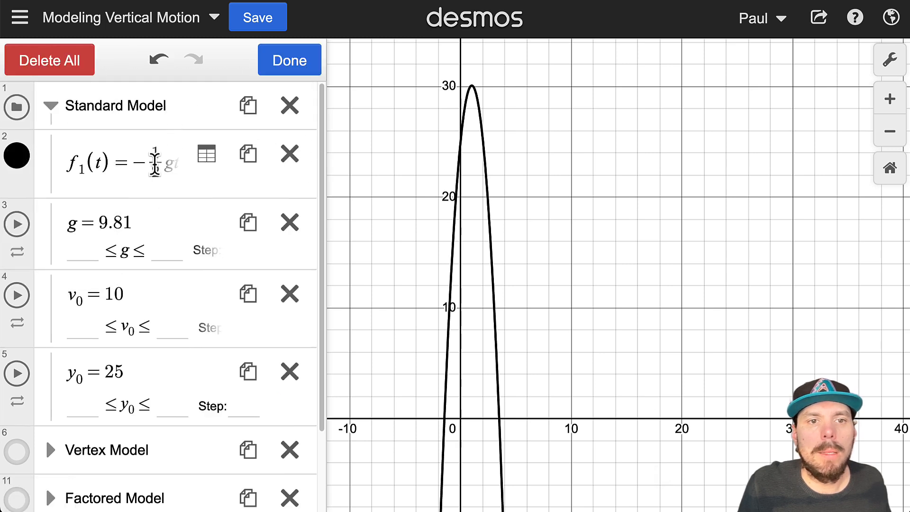
{"action": "left_click", "coordinate": [207, 159]}
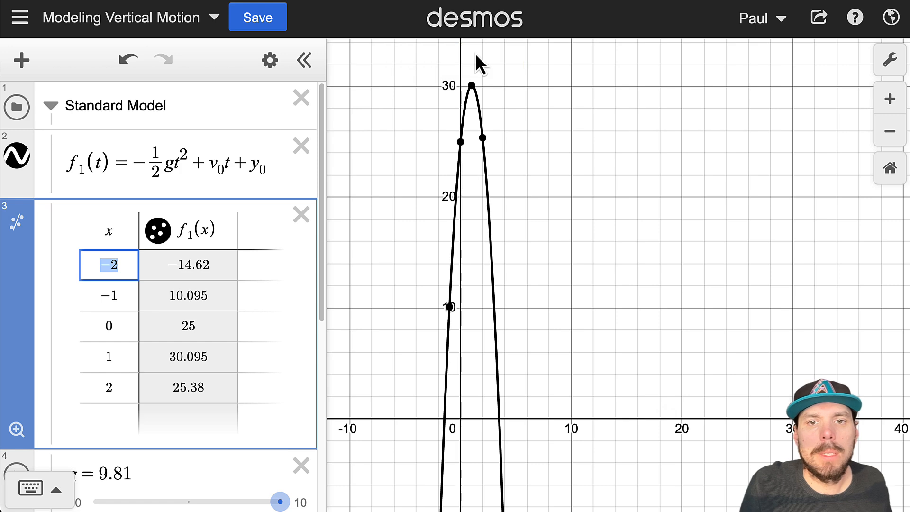
Step: Zoom to fit the table points, pan to frame the parabola, and open Graph Settings
{"action": "left_click", "coordinate": [16, 430]}
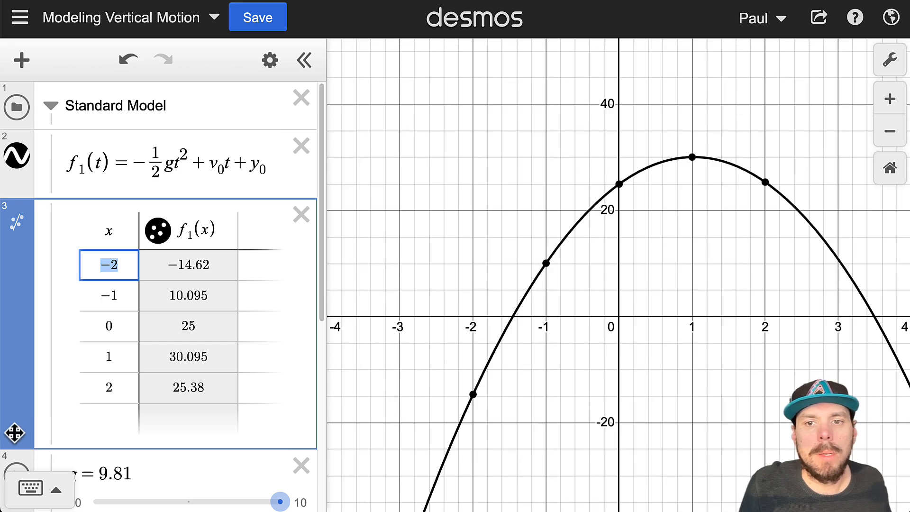
{"action": "left_click_drag", "start_coordinate": [715, 377], "coordinate": [631, 376]}
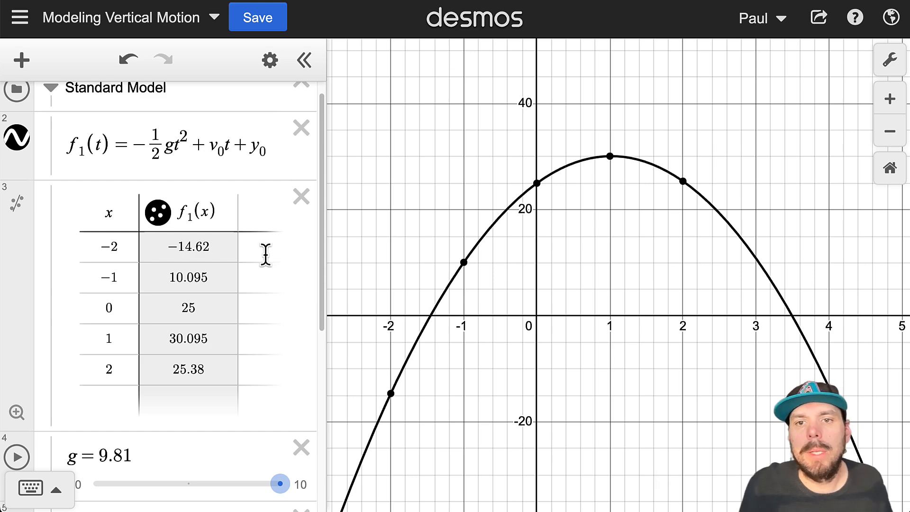
{"action": "left_click_drag", "start_coordinate": [509, 249], "coordinate": [489, 282]}
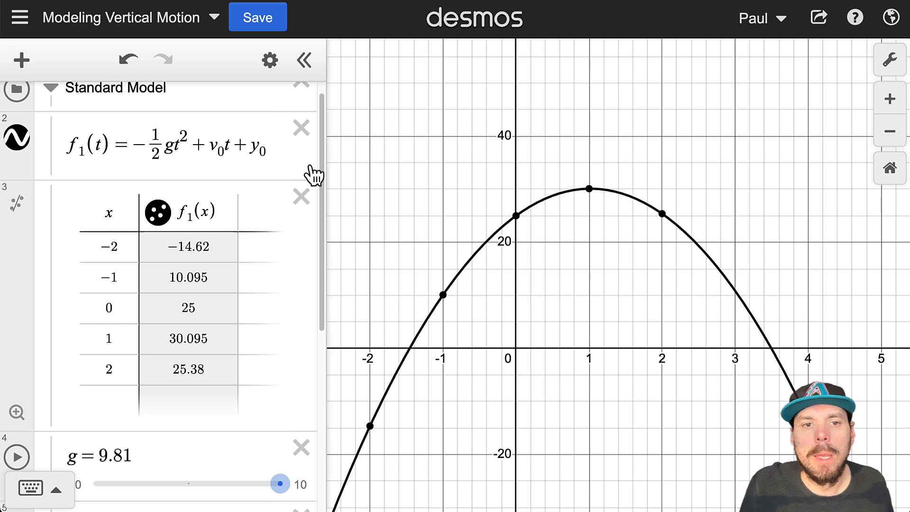
{"action": "left_click", "coordinate": [890, 59]}
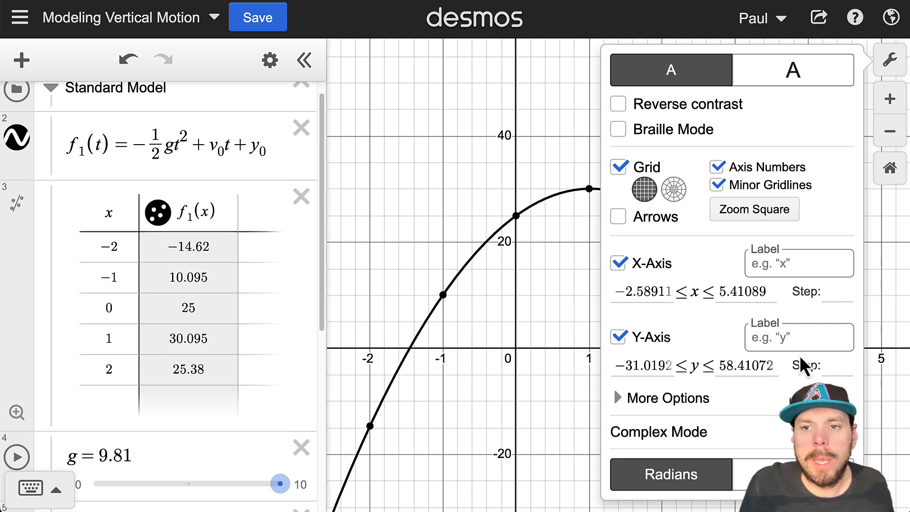
Step: Label the x-axis 't (seconds)' and the y-axis 'y (meters)', then close the settings
{"action": "left_click", "coordinate": [776, 263]}
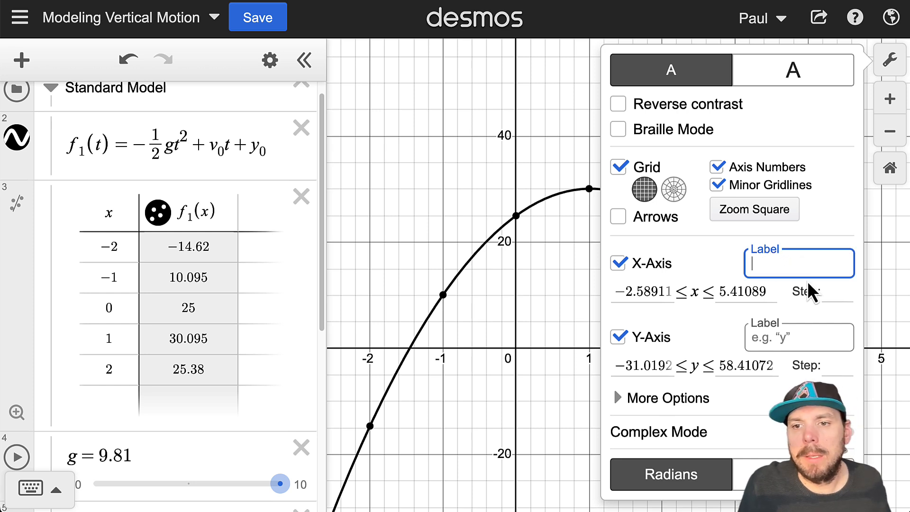
{"action": "type", "text": "t"}
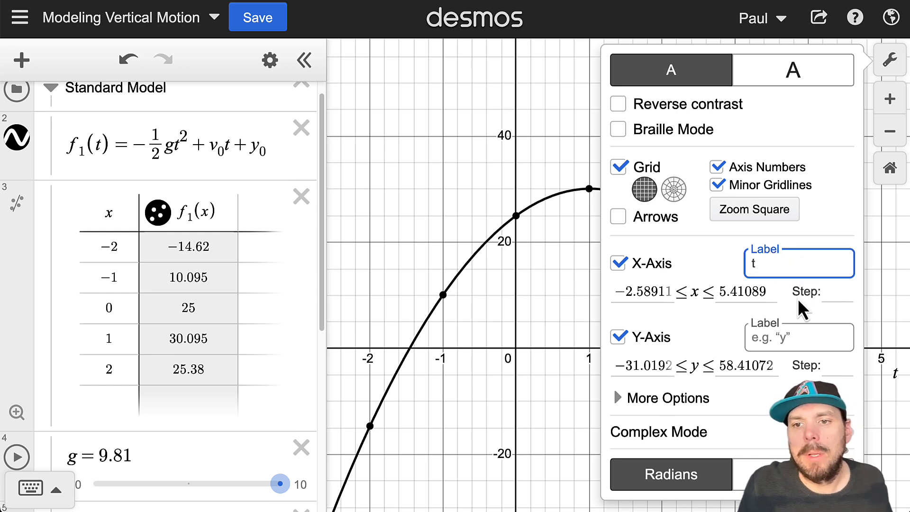
{"action": "type", "text": " (se3"}
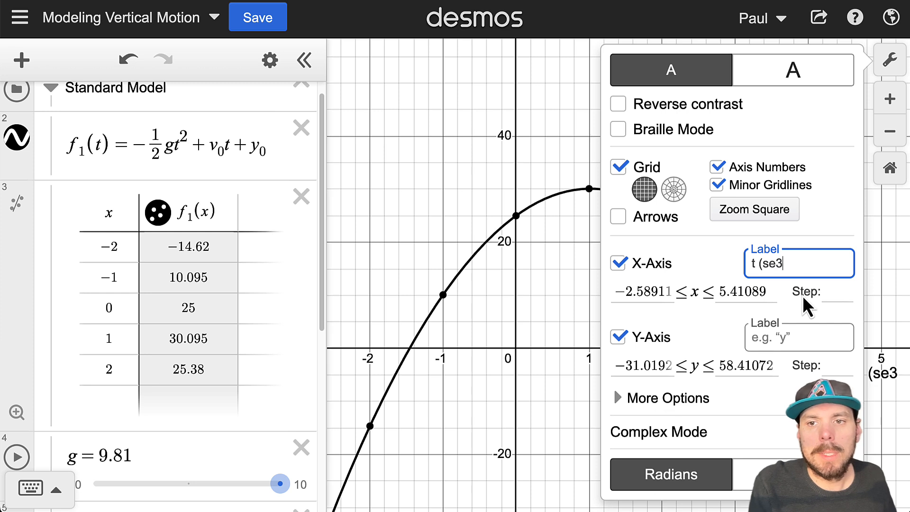
{"action": "type", "text": "c"}
{"action": "key", "text": "BackSpace"}
{"action": "key", "text": "BackSpace"}
{"action": "type", "text": "conds)"}
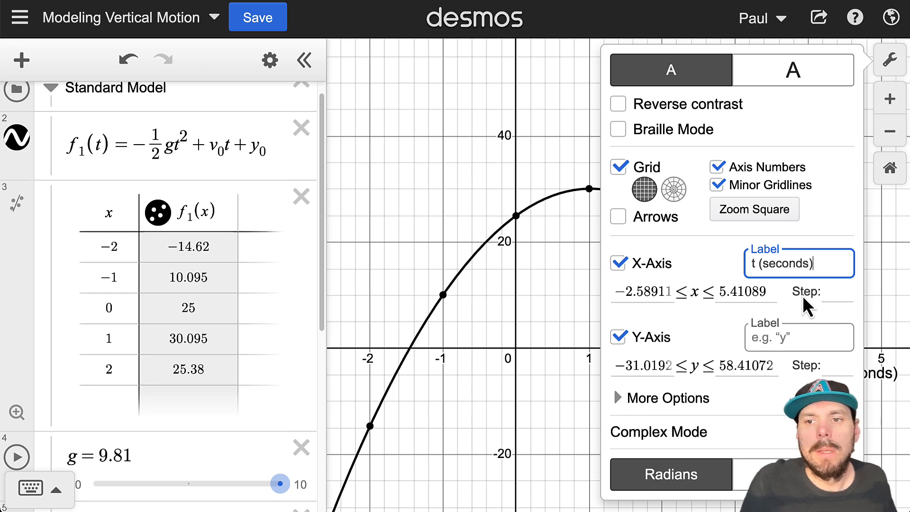
{"action": "left_click", "coordinate": [791, 340]}
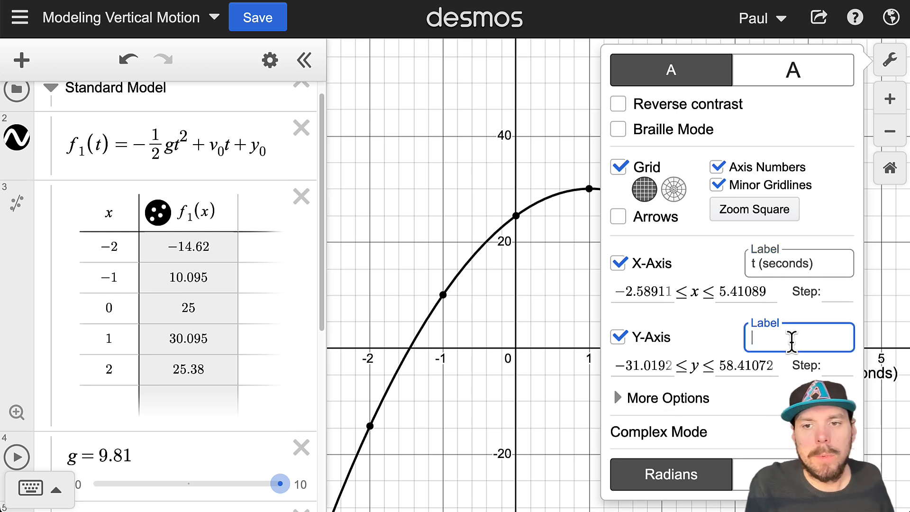
{"action": "type", "text": "y ("}
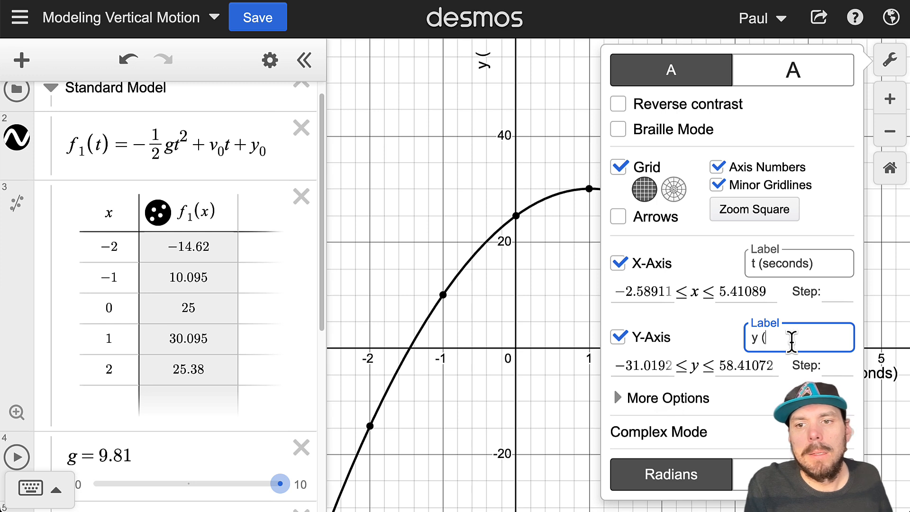
{"action": "type", "text": "meters)"}
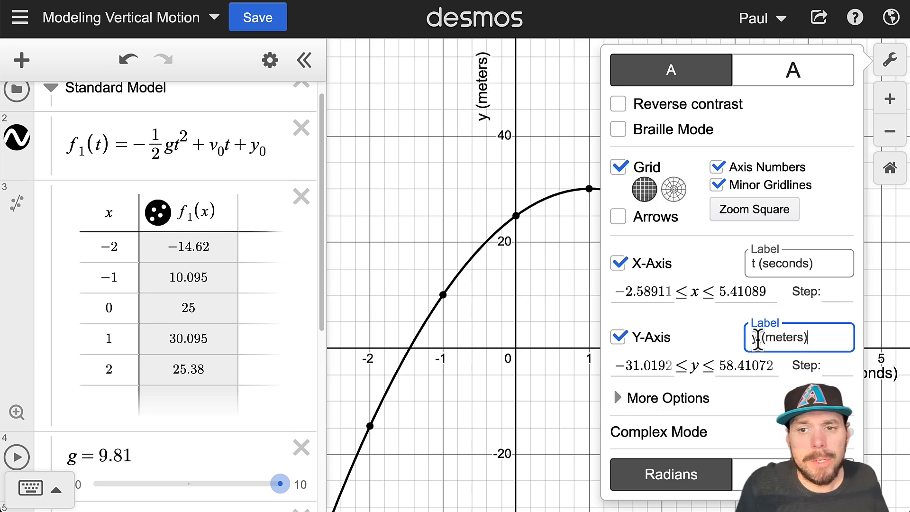
{"action": "left_click", "coordinate": [418, 217]}
Step: Collapse the Standard Model folder and expand the Vertex Model folder
{"action": "scroll", "coordinate": [223, 199], "scroll_direction": "up", "scroll_amount": 1}
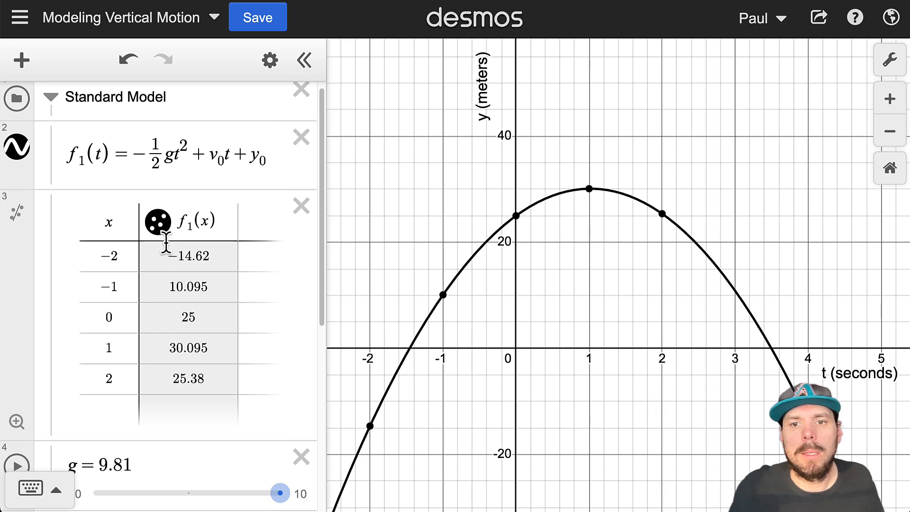
{"action": "scroll", "coordinate": [168, 249], "scroll_direction": "up", "scroll_amount": 1}
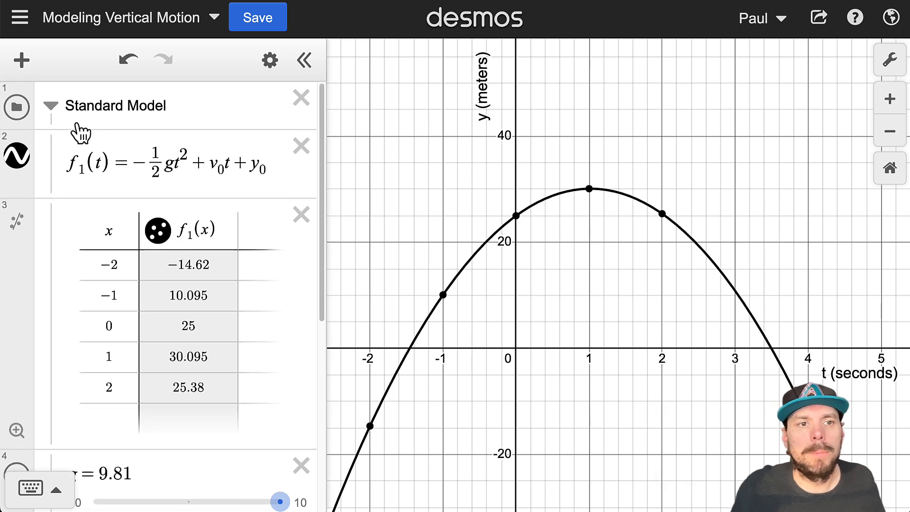
{"action": "left_click", "coordinate": [52, 106]}
{"action": "left_click", "coordinate": [51, 154]}
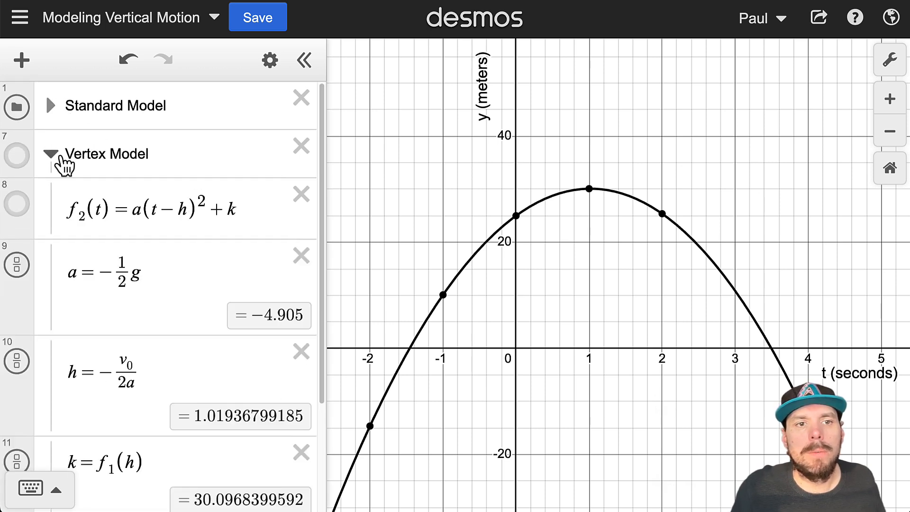
Step: Pin coordinate labels on points (1, 30.095), (0, 25) and (2, 25.38)
{"action": "left_click", "coordinate": [588, 190]}
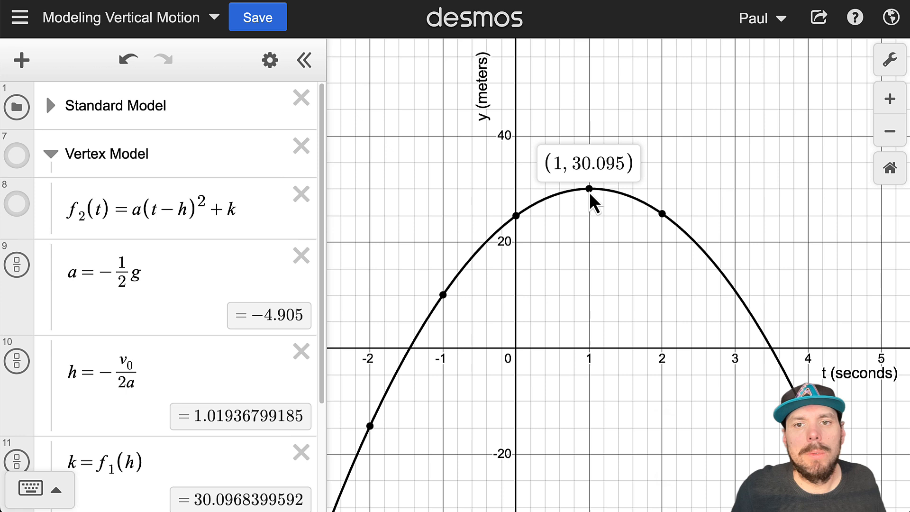
{"action": "left_click", "coordinate": [516, 217]}
{"action": "left_click", "coordinate": [662, 214]}
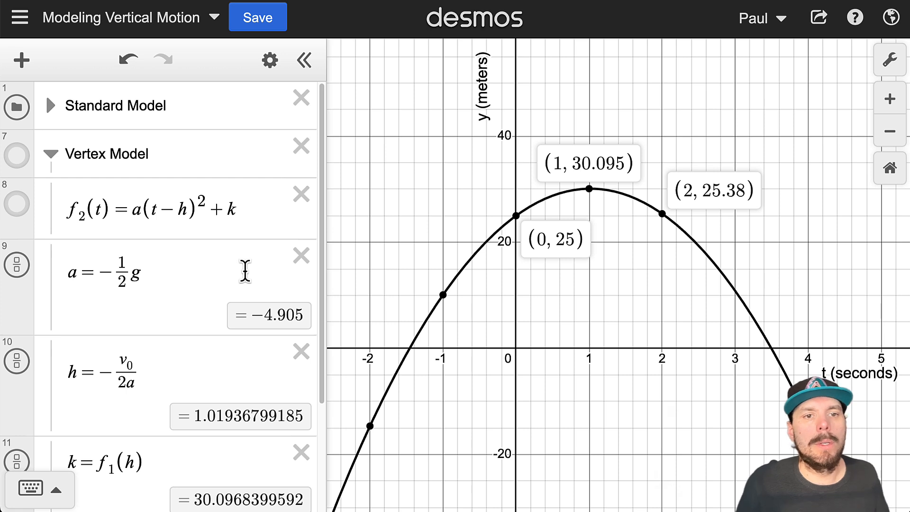
{"action": "scroll", "coordinate": [244, 255], "scroll_direction": "down", "scroll_amount": 3}
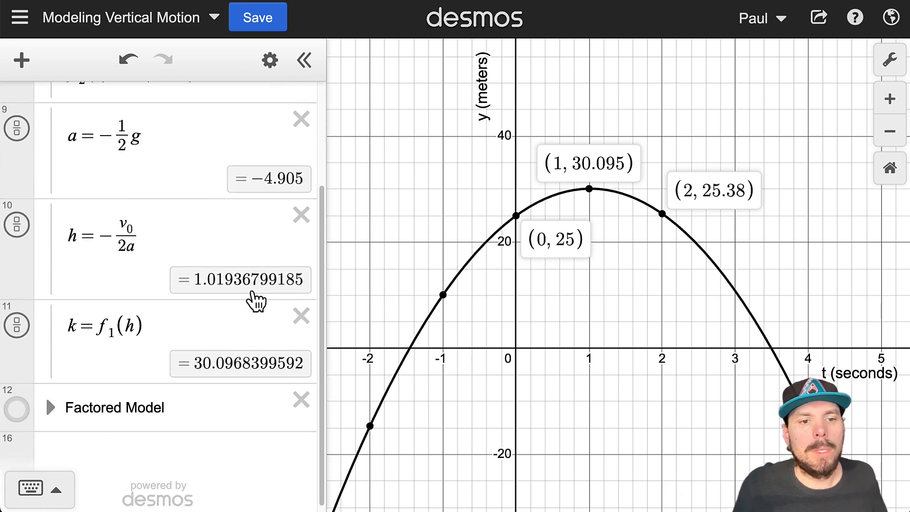
{"action": "scroll", "coordinate": [256, 301], "scroll_direction": "up", "scroll_amount": 2}
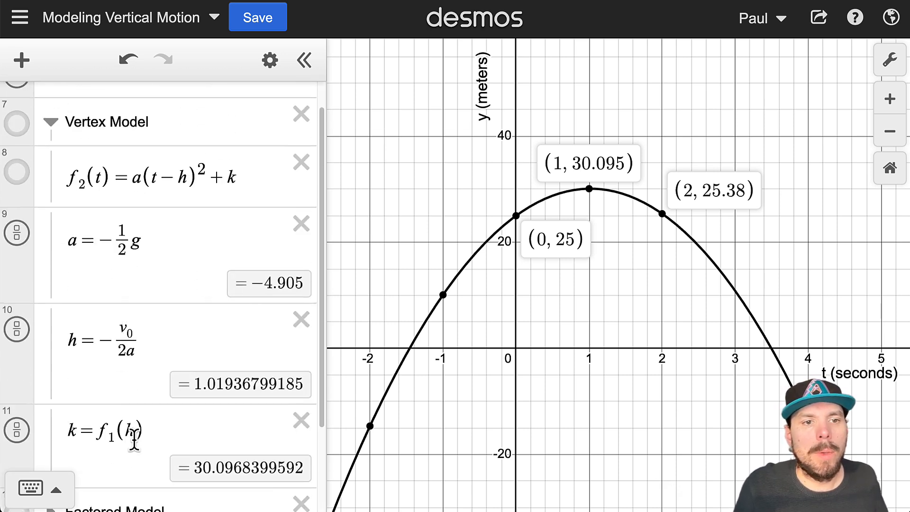
{"action": "left_click_drag", "start_coordinate": [80, 244], "coordinate": [145, 244]}
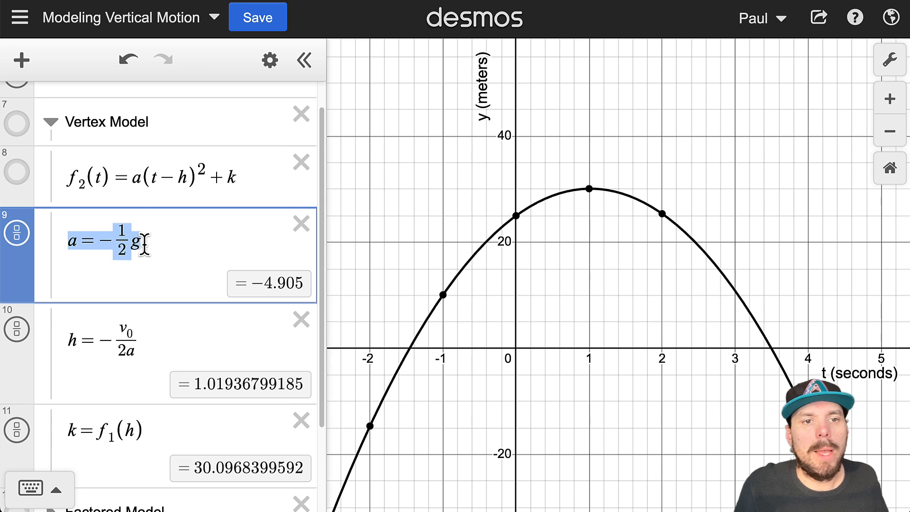
{"action": "scroll", "coordinate": [149, 238], "scroll_direction": "up", "scroll_amount": 1}
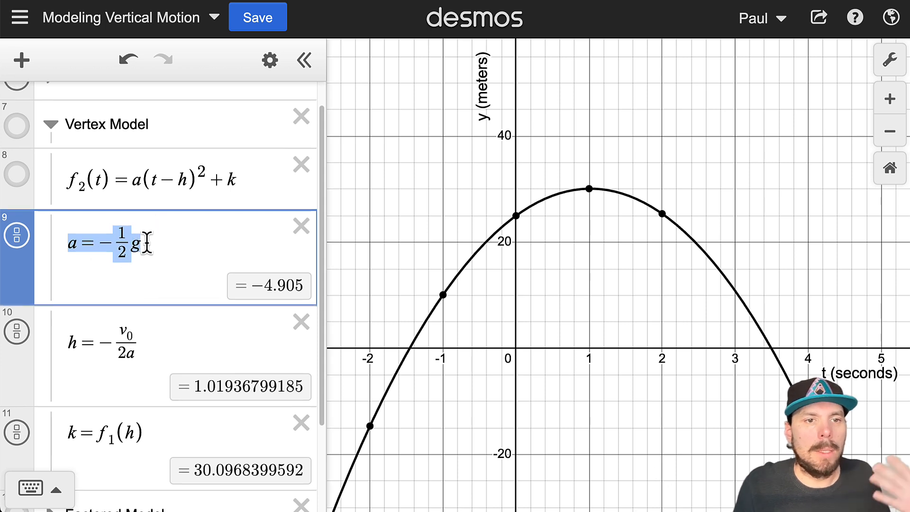
{"action": "scroll", "coordinate": [148, 246], "scroll_direction": "up", "scroll_amount": 3}
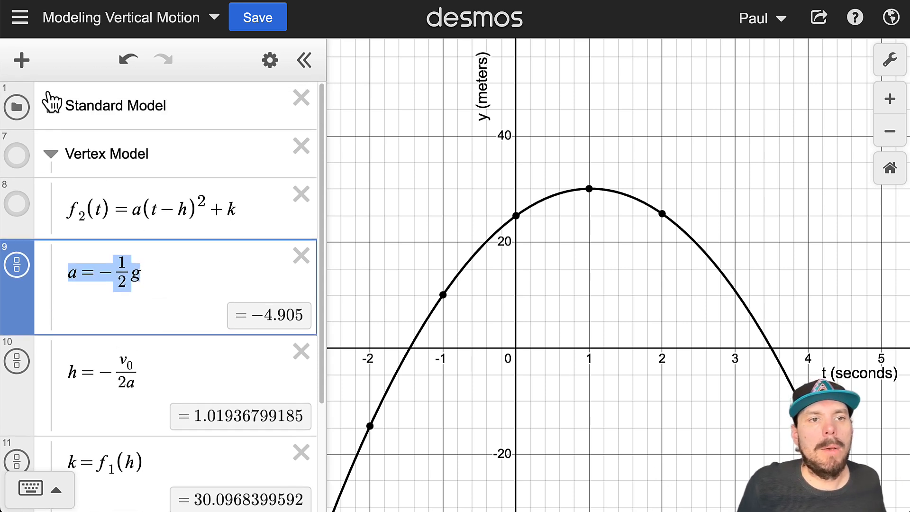
{"action": "left_click", "coordinate": [50, 103]}
{"action": "left_click_drag", "start_coordinate": [169, 162], "coordinate": [123, 162]}
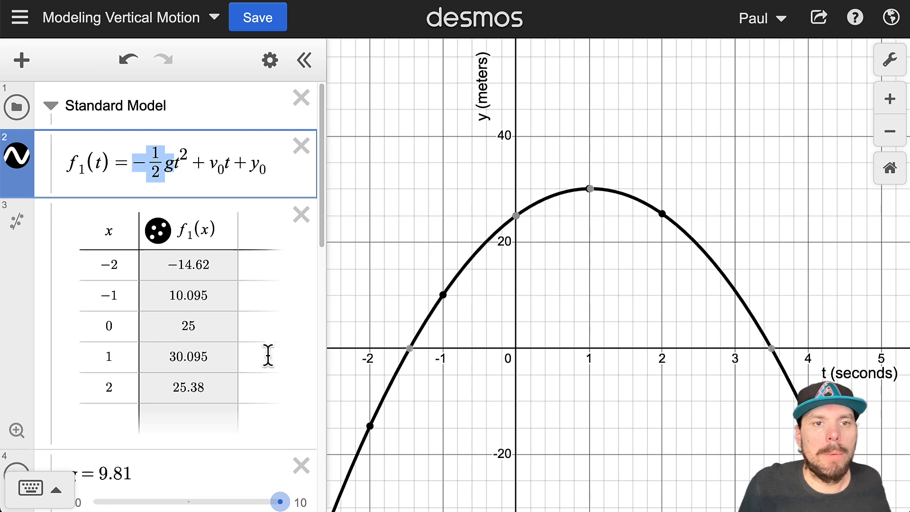
{"action": "scroll", "coordinate": [300, 350], "scroll_direction": "down", "scroll_amount": 10}
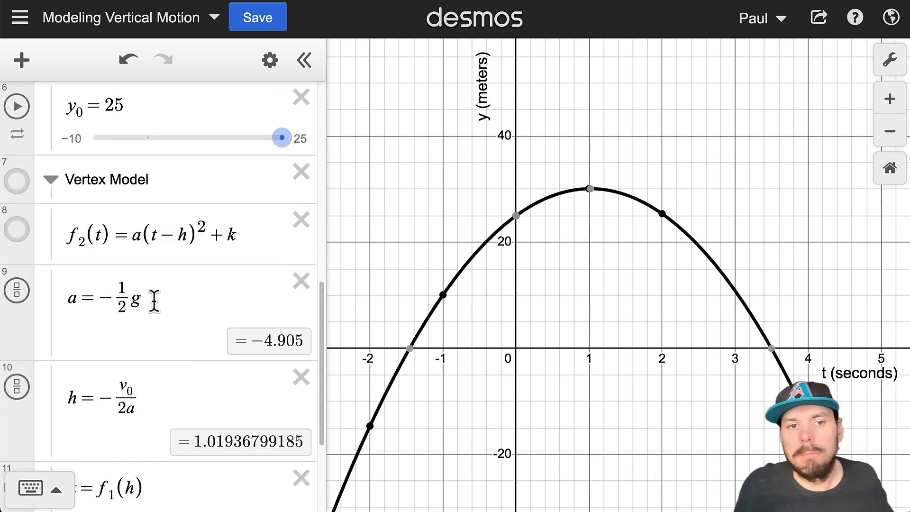
{"action": "scroll", "coordinate": [155, 311], "scroll_direction": "up", "scroll_amount": 10}
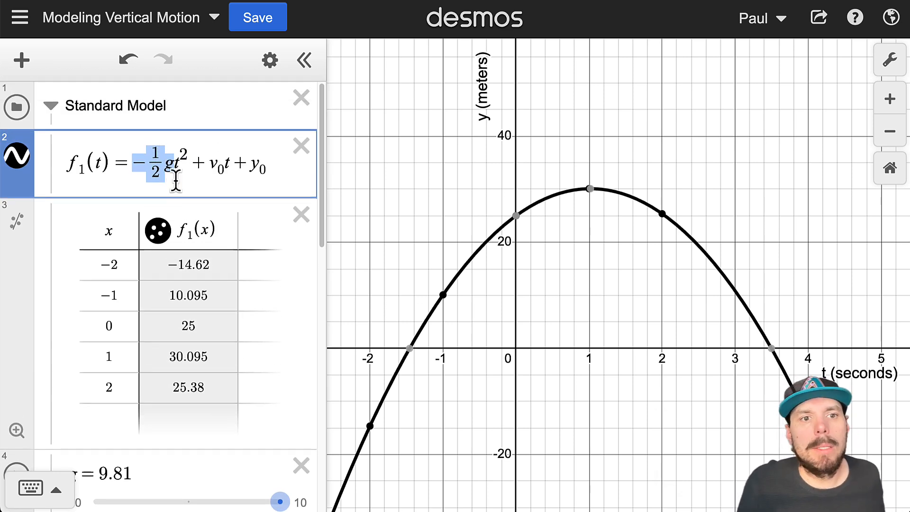
{"action": "scroll", "coordinate": [197, 268], "scroll_direction": "down", "scroll_amount": 10}
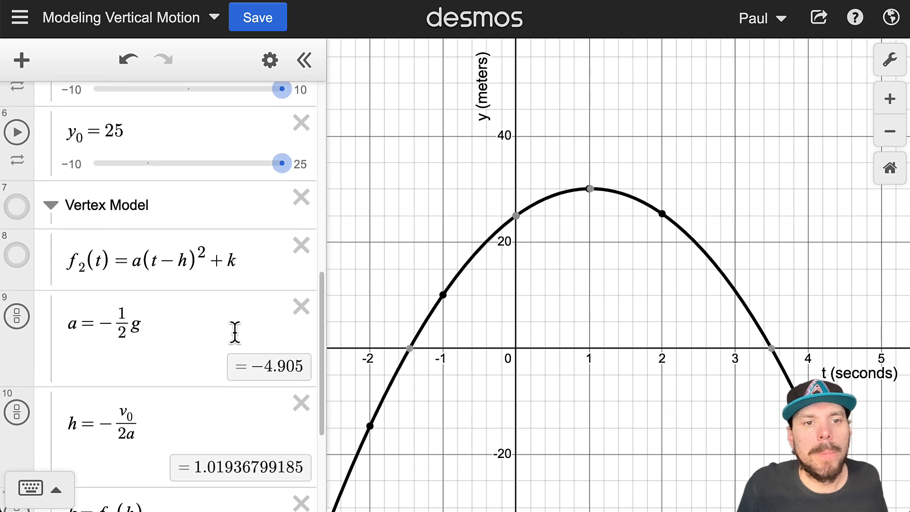
{"action": "left_click_drag", "start_coordinate": [67, 406], "coordinate": [159, 417]}
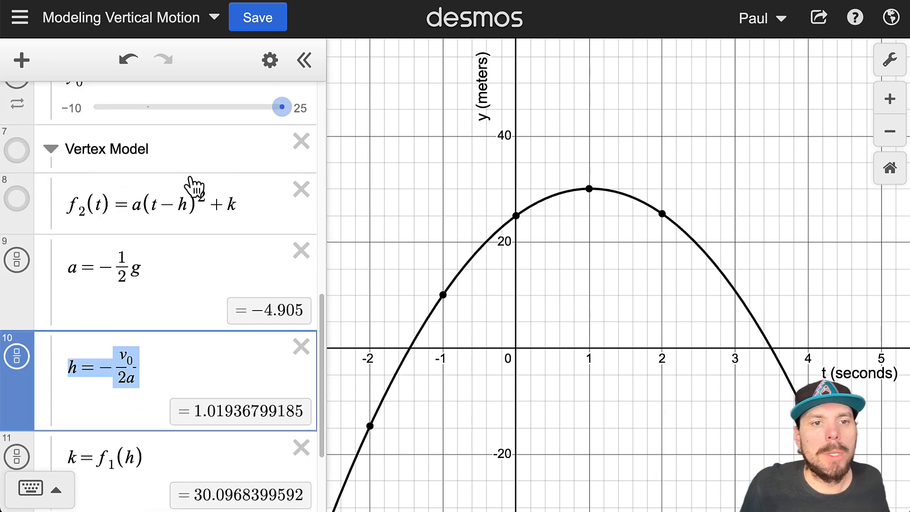
{"action": "left_click_drag", "start_coordinate": [152, 204], "coordinate": [187, 204]}
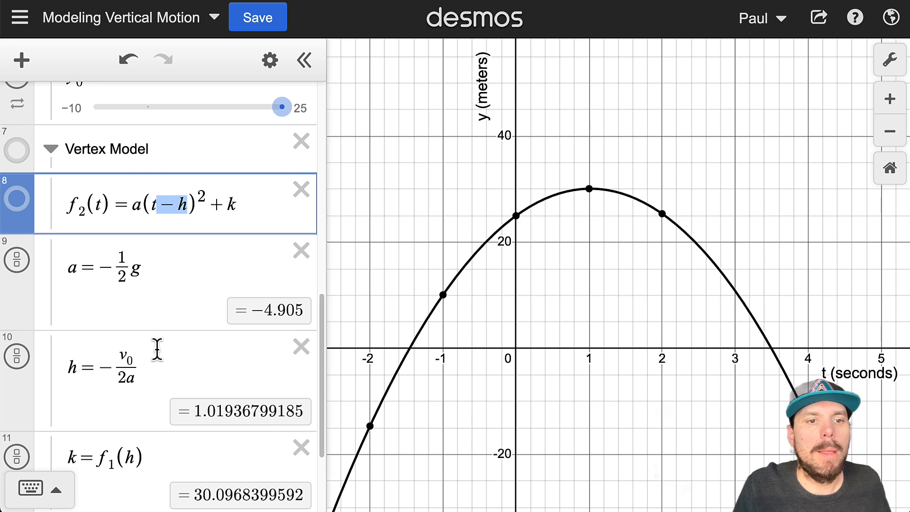
{"action": "left_click_drag", "start_coordinate": [121, 356], "coordinate": [125, 381]}
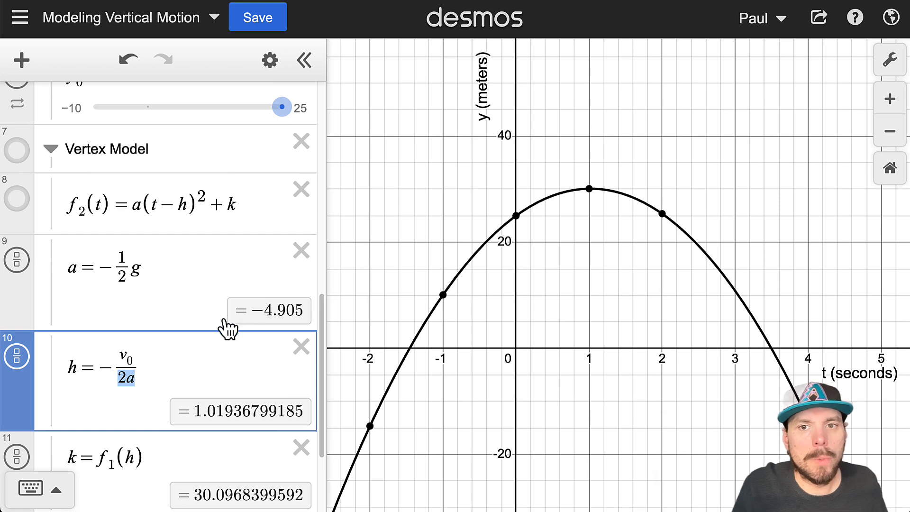
{"action": "left_click_drag", "start_coordinate": [121, 359], "coordinate": [127, 356]}
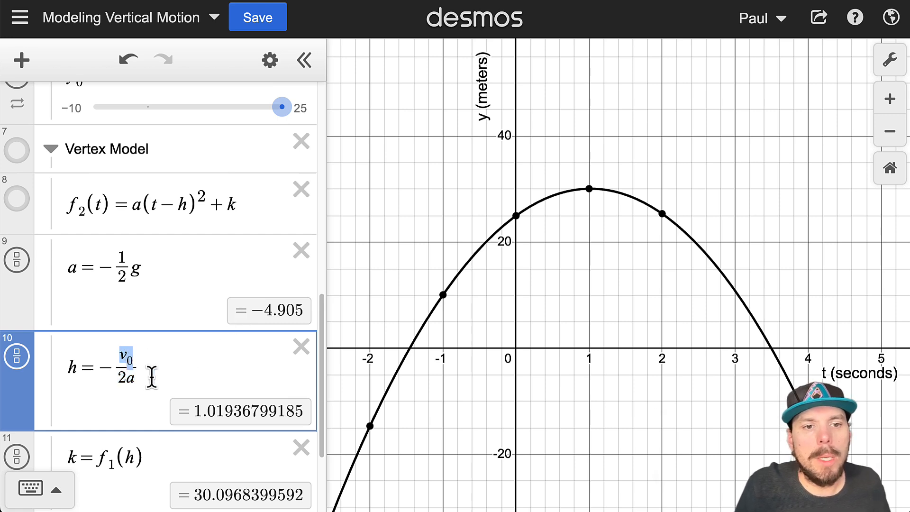
{"action": "scroll", "coordinate": [150, 335], "scroll_direction": "up", "scroll_amount": 10}
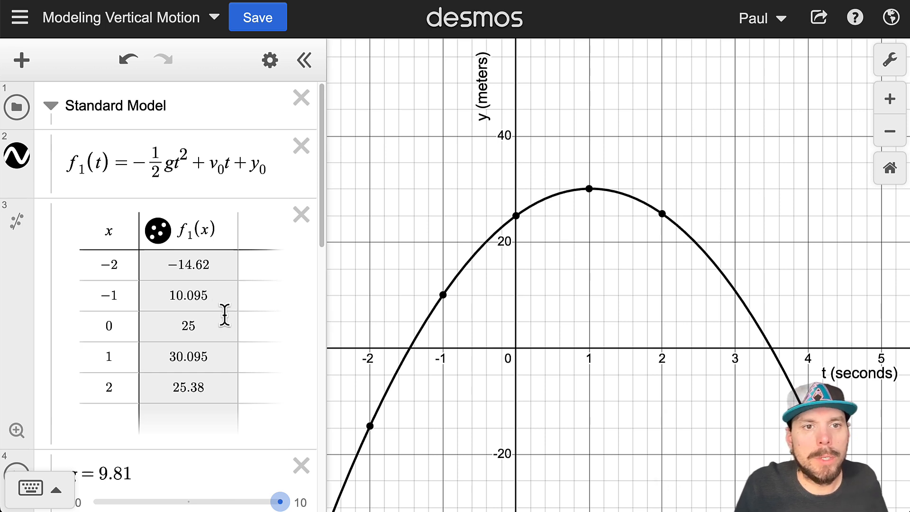
{"action": "scroll", "coordinate": [224, 314], "scroll_direction": "down", "scroll_amount": 7}
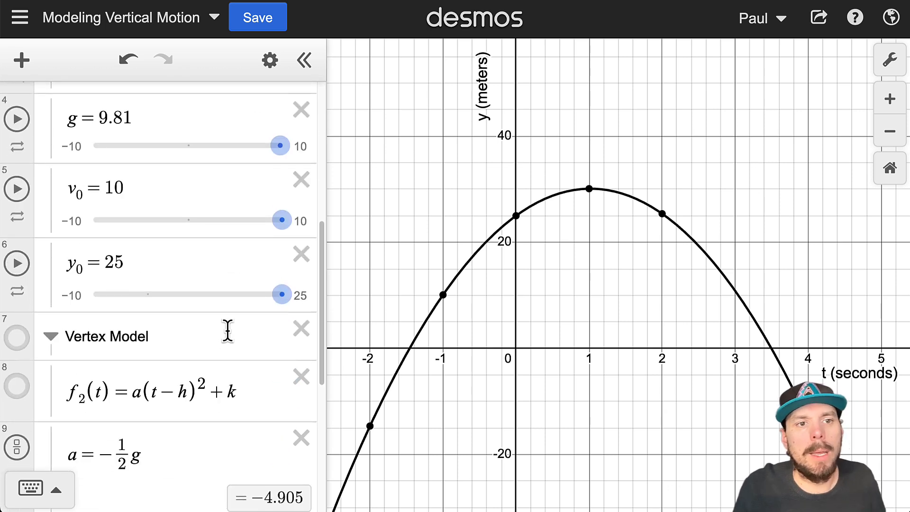
{"action": "scroll", "coordinate": [221, 362], "scroll_direction": "down", "scroll_amount": 5}
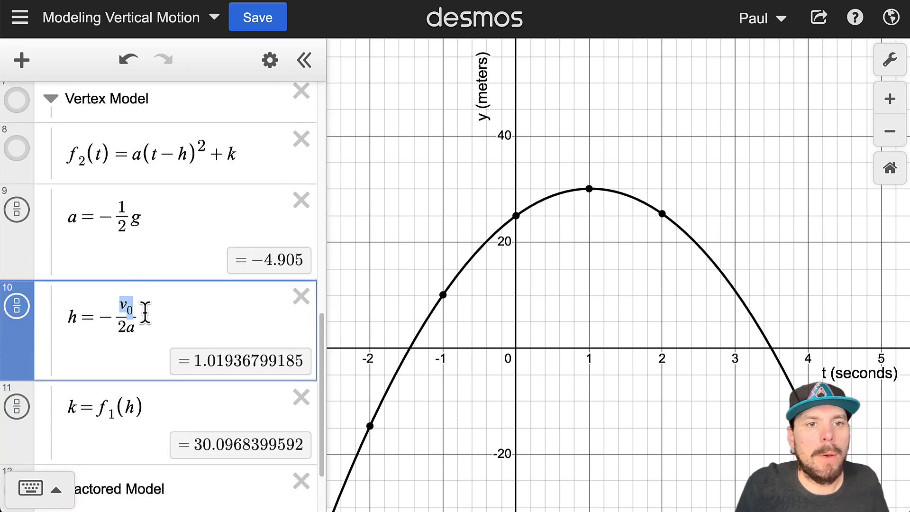
{"action": "left_click", "coordinate": [182, 156]}
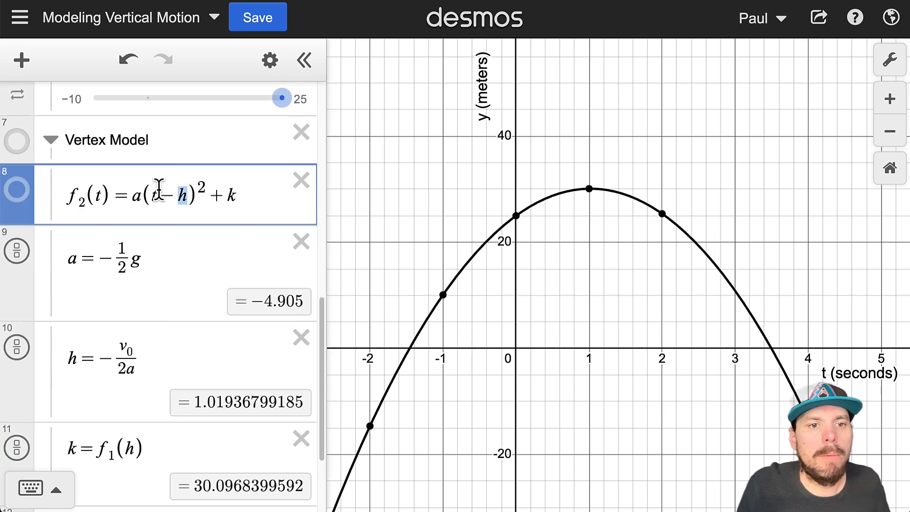
{"action": "left_click_drag", "start_coordinate": [247, 204], "coordinate": [213, 201]}
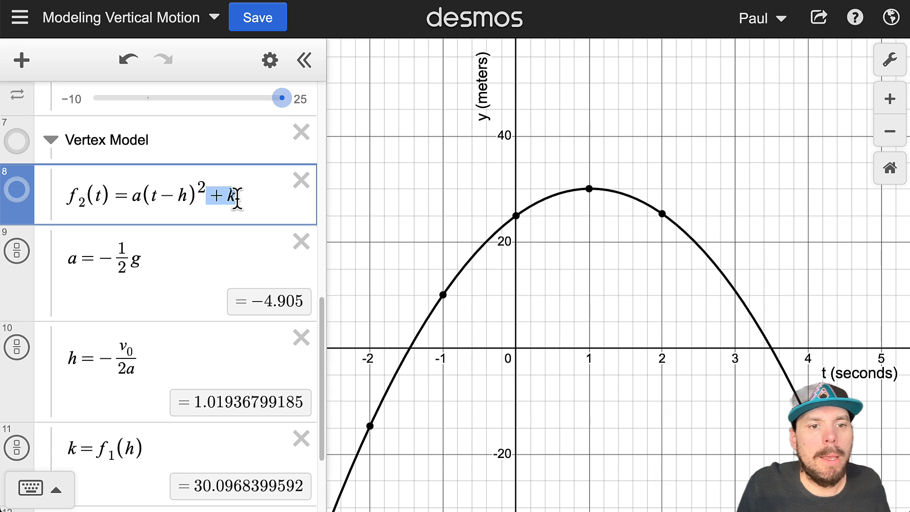
{"action": "scroll", "coordinate": [158, 412], "scroll_direction": "down", "scroll_amount": 2}
{"action": "left_click_drag", "start_coordinate": [146, 358], "coordinate": [96, 359]}
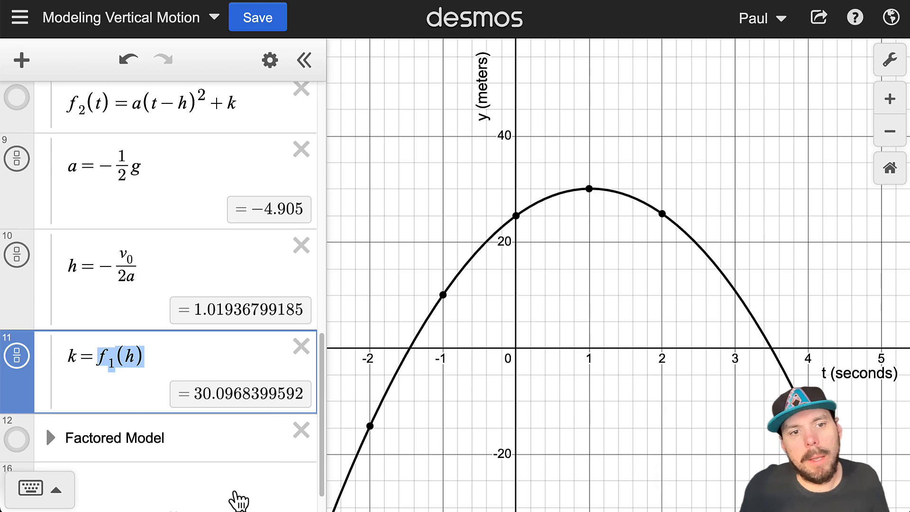
{"action": "left_click", "coordinate": [116, 359]}
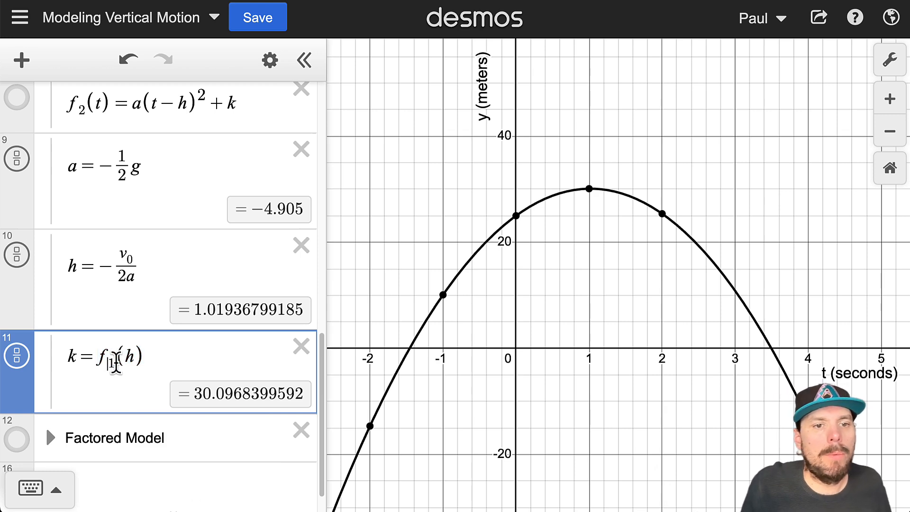
{"action": "scroll", "coordinate": [126, 428], "scroll_direction": "up", "scroll_amount": 5}
{"action": "scroll", "coordinate": [110, 172], "scroll_direction": "up", "scroll_amount": 8}
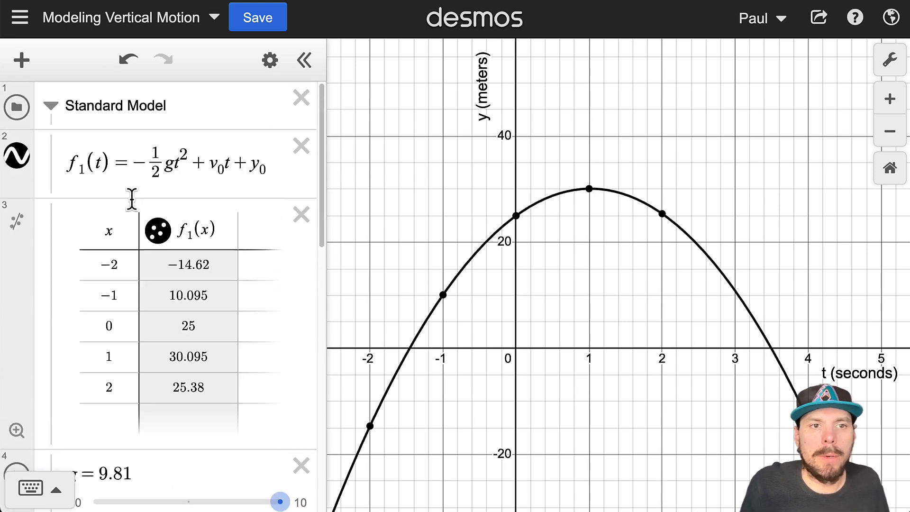
{"action": "scroll", "coordinate": [155, 199], "scroll_direction": "down", "scroll_amount": 3}
{"action": "scroll", "coordinate": [157, 253], "scroll_direction": "down", "scroll_amount": 7}
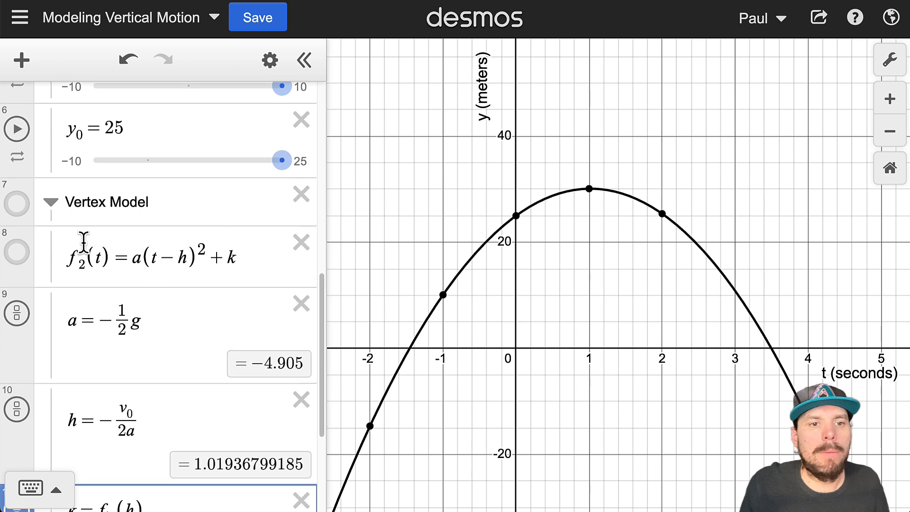
{"action": "scroll", "coordinate": [139, 268], "scroll_direction": "down", "scroll_amount": 2}
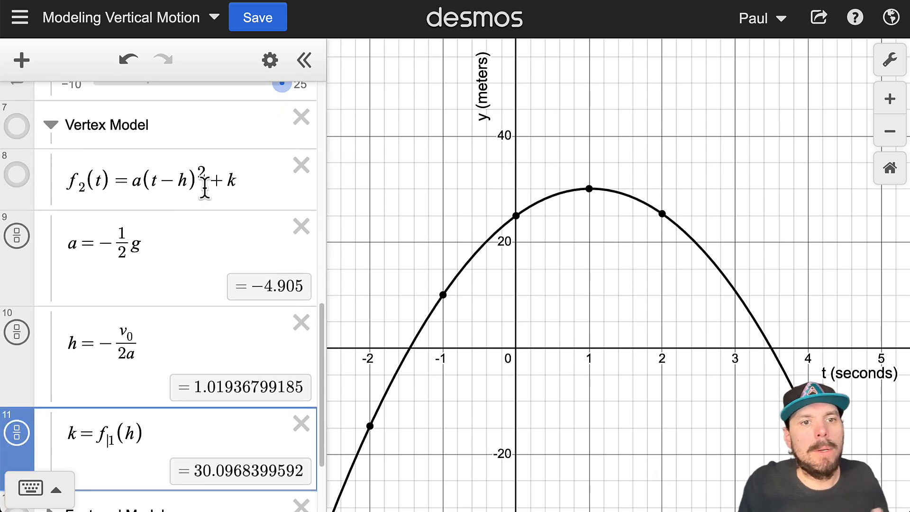
{"action": "left_click_drag", "start_coordinate": [146, 433], "coordinate": [100, 433]}
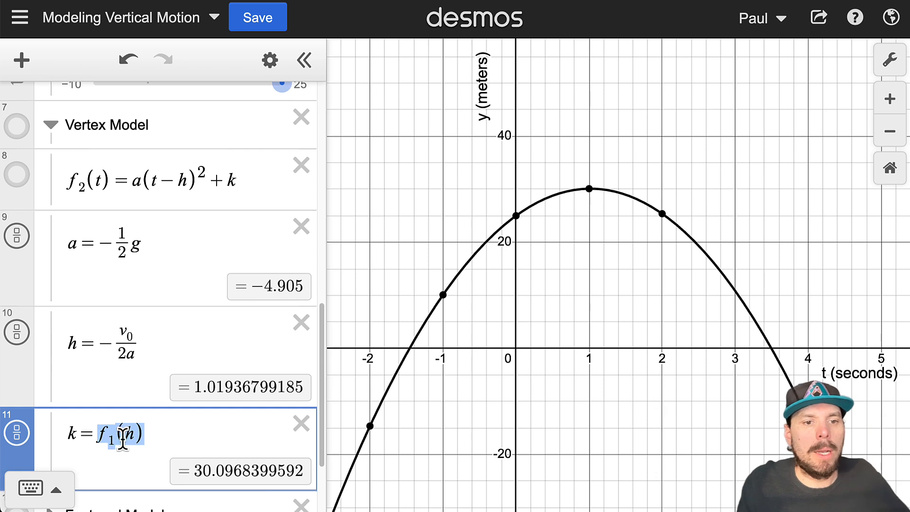
{"action": "left_click", "coordinate": [114, 441]}
{"action": "type", "text": "2"}
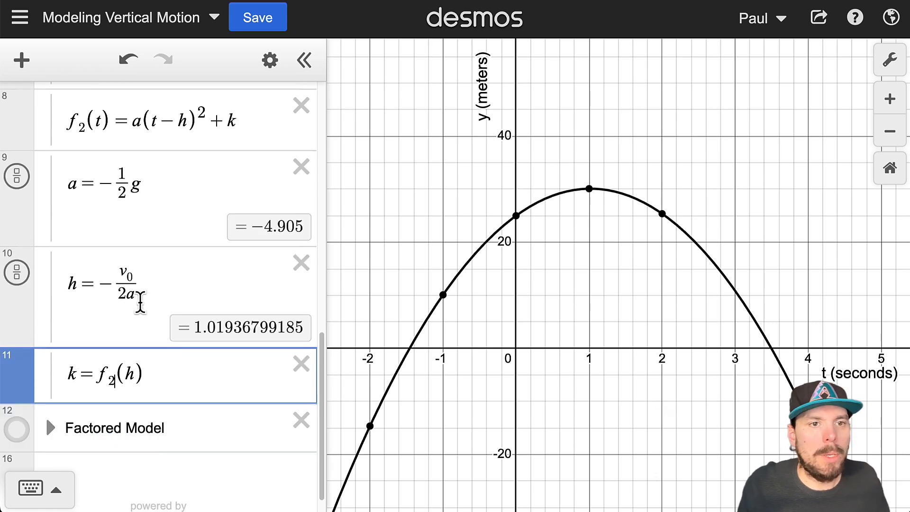
{"action": "mouse_move", "coordinate": [15, 121]}
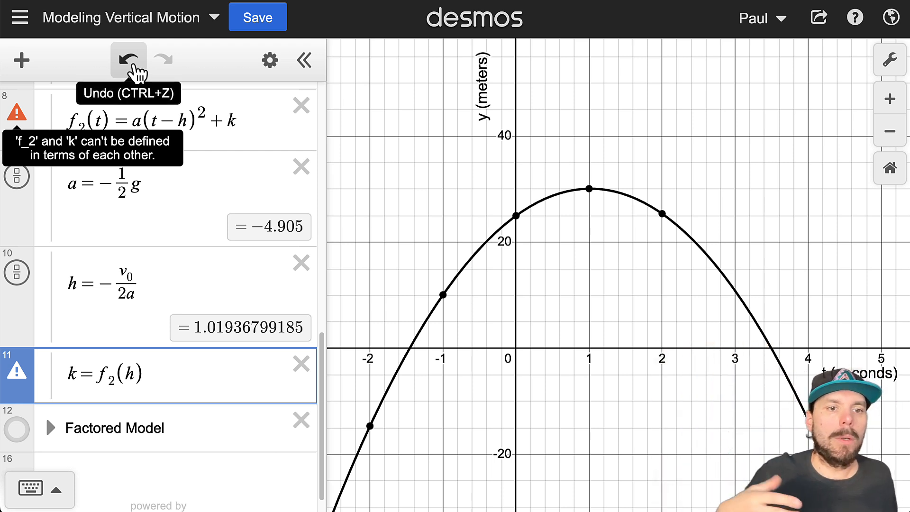
{"action": "left_click", "coordinate": [129, 60]}
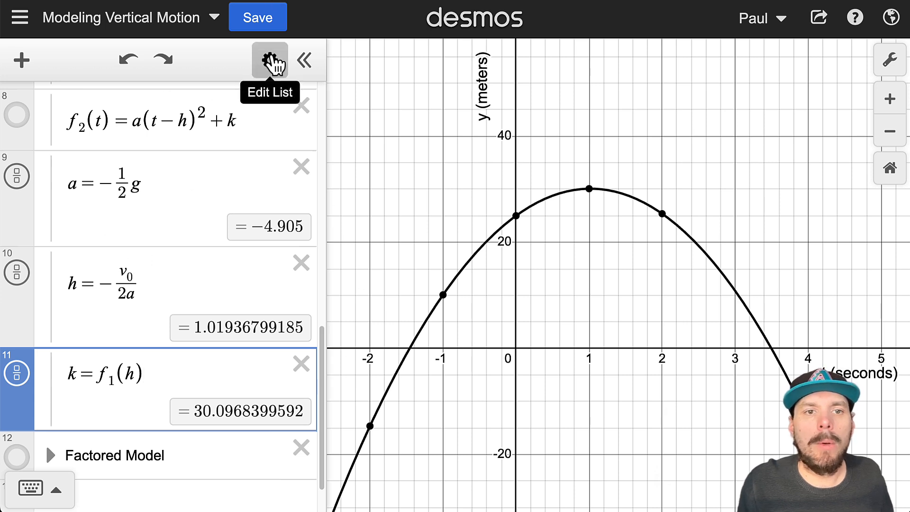
Step: Create an f₂ table for x from −2 to 2, giving −14.62, 10.095, 25, 30.095, 25.38
{"action": "left_click", "coordinate": [270, 61]}
{"action": "left_click", "coordinate": [218, 116]}
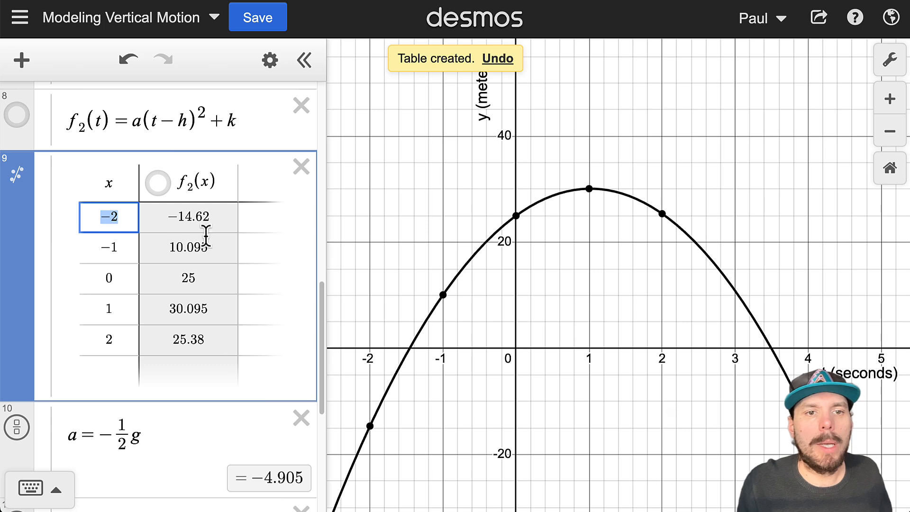
{"action": "left_click", "coordinate": [189, 180]}
{"action": "left_click", "coordinate": [106, 183]}
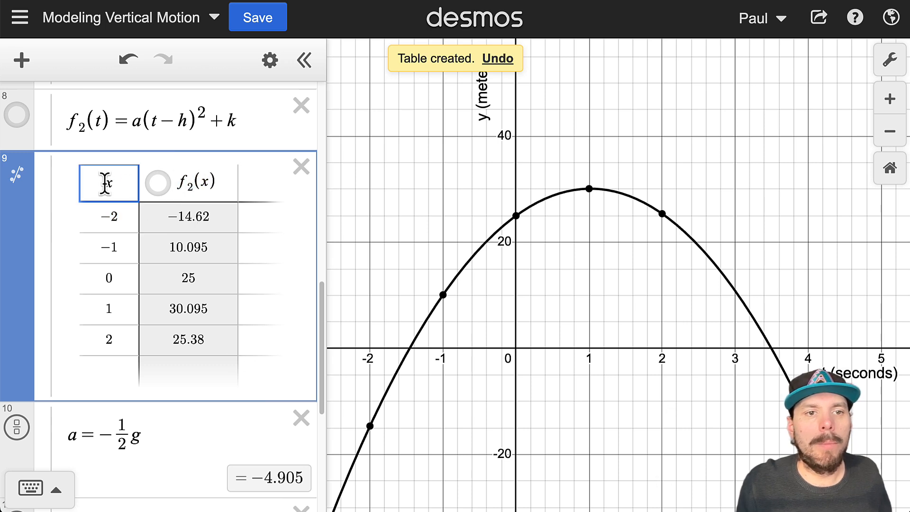
{"action": "left_click", "coordinate": [101, 213]}
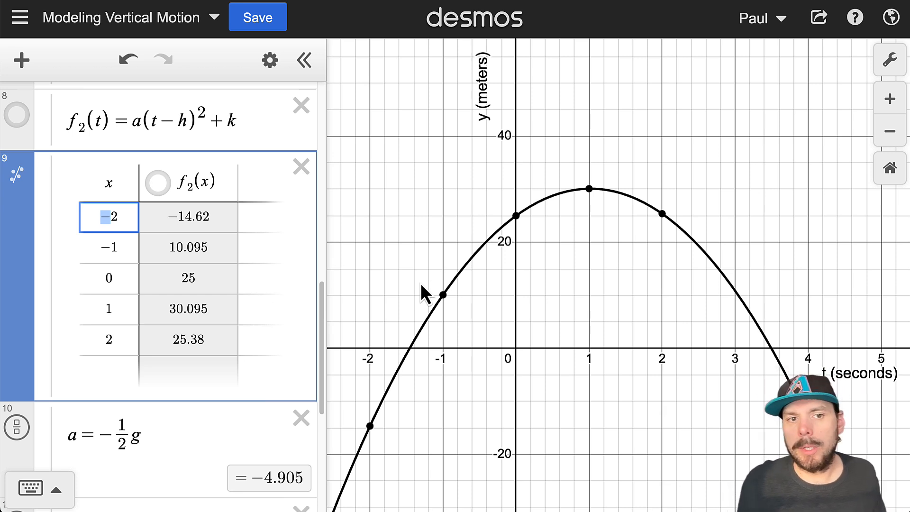
{"action": "scroll", "coordinate": [126, 365], "scroll_direction": "down", "scroll_amount": 5}
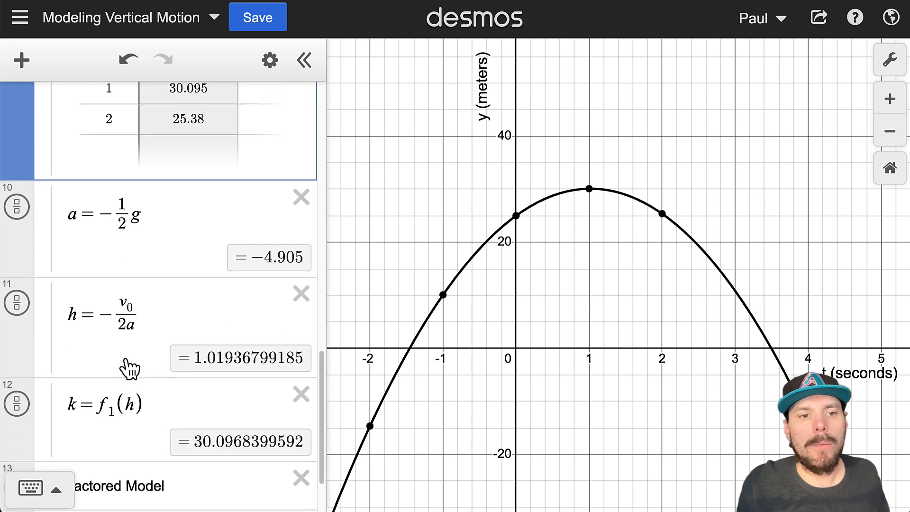
{"action": "left_click_drag", "start_coordinate": [66, 302], "coordinate": [148, 308]}
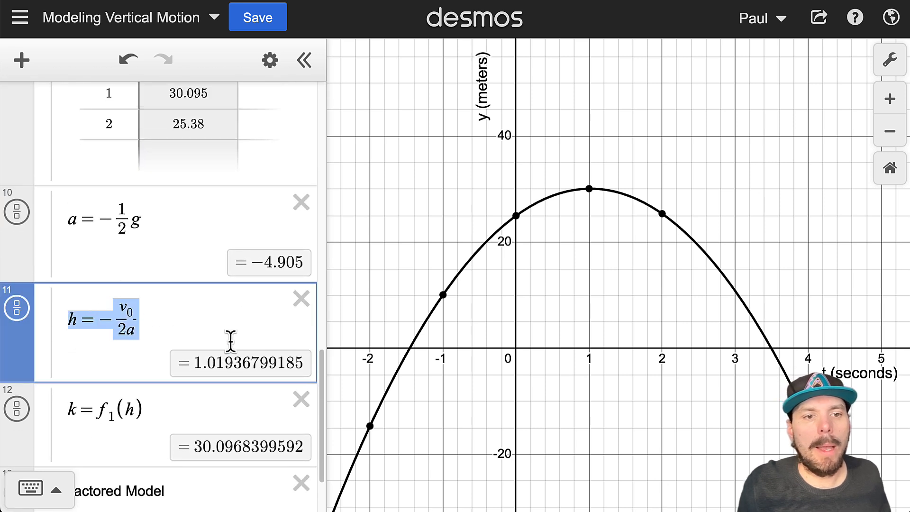
{"action": "scroll", "coordinate": [226, 351], "scroll_direction": "up", "scroll_amount": 6}
Step: Append +h to all five x values in the f₂ table, making them −2+h through 2+h
{"action": "left_click", "coordinate": [126, 298]}
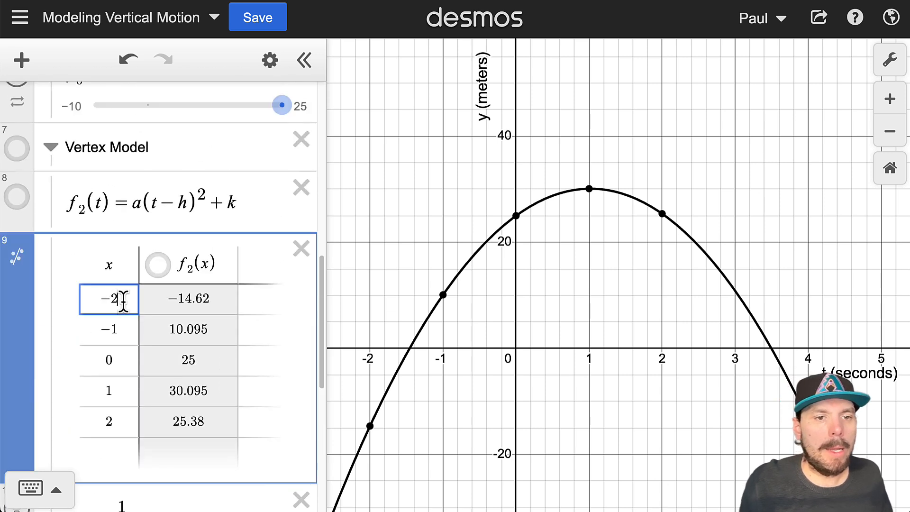
{"action": "type", "text": "+h"}
{"action": "key", "text": "Return"}
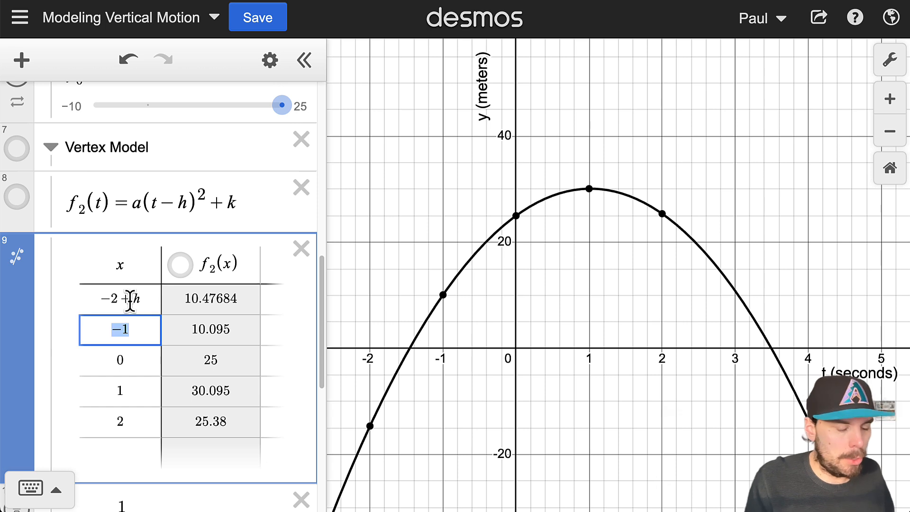
{"action": "type", "text": "+h"}
{"action": "key", "text": "Return"}
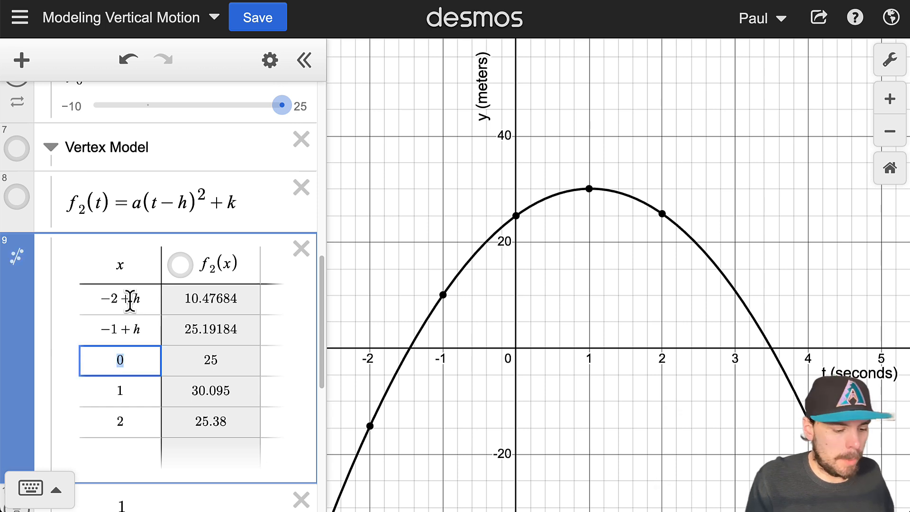
{"action": "type", "text": "+gh"}
{"action": "key", "text": "BackSpace"}
{"action": "key", "text": "BackSpace"}
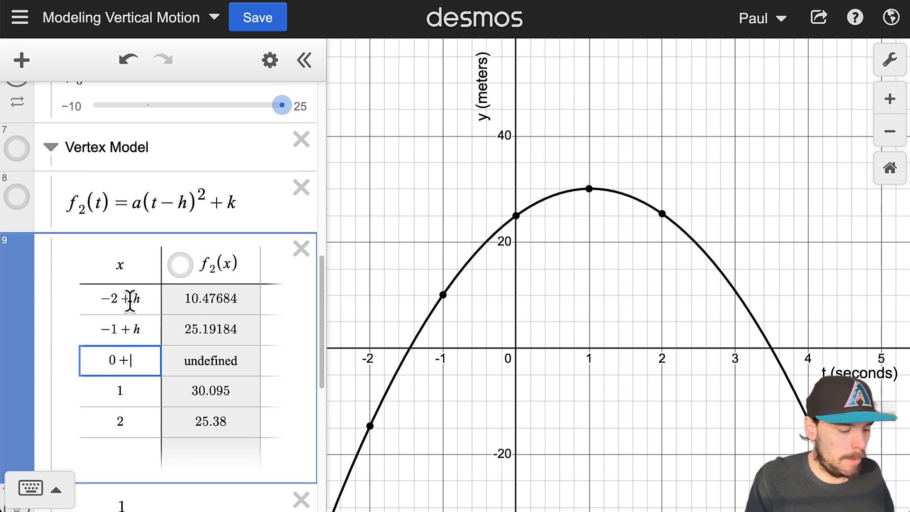
{"action": "type", "text": "h"}
{"action": "key", "text": "Return"}
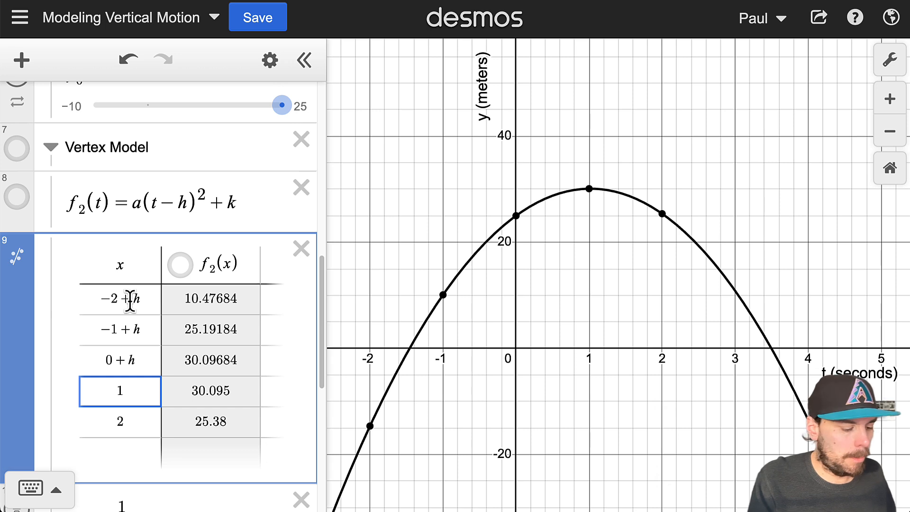
{"action": "type", "text": "+h"}
{"action": "key", "text": "Return"}
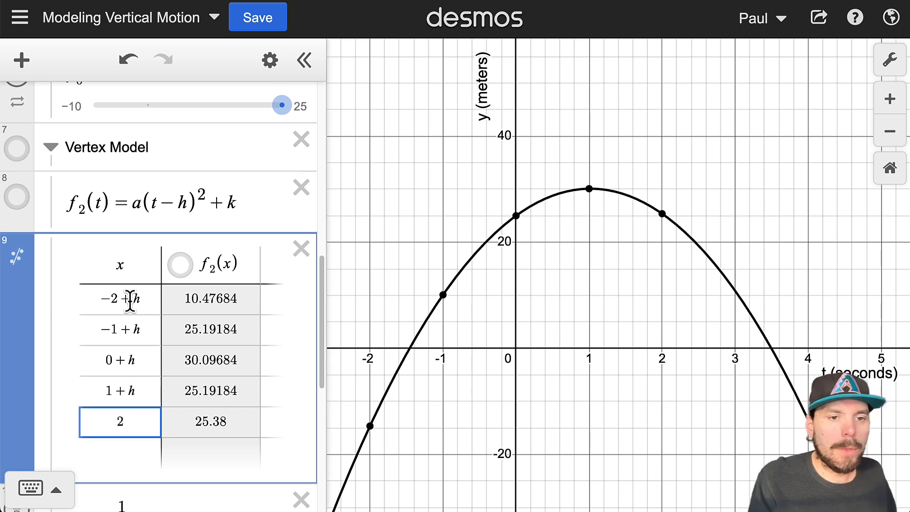
{"action": "type", "text": "+h"}
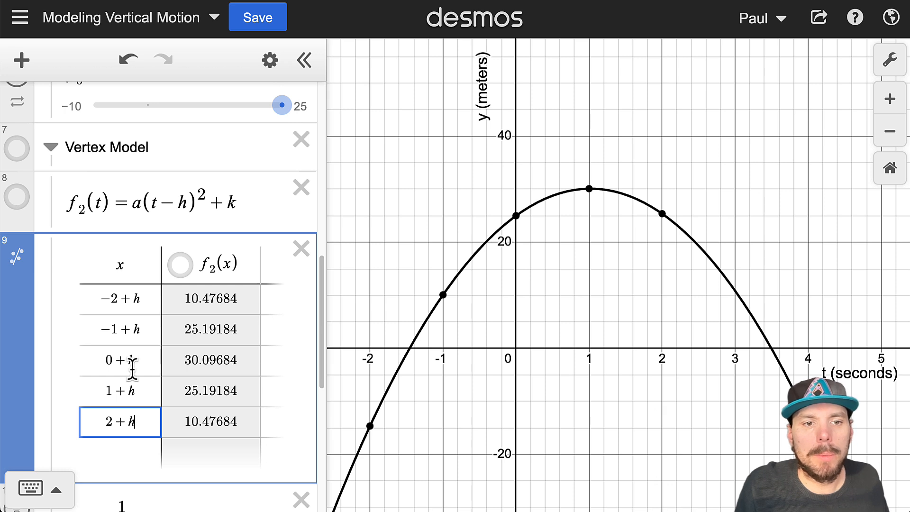
{"action": "left_click_drag", "start_coordinate": [95, 361], "coordinate": [153, 361]}
Step: Label the vertex, then add f(t) = t² as a new expression under Vertex Model
{"action": "left_click", "coordinate": [592, 192]}
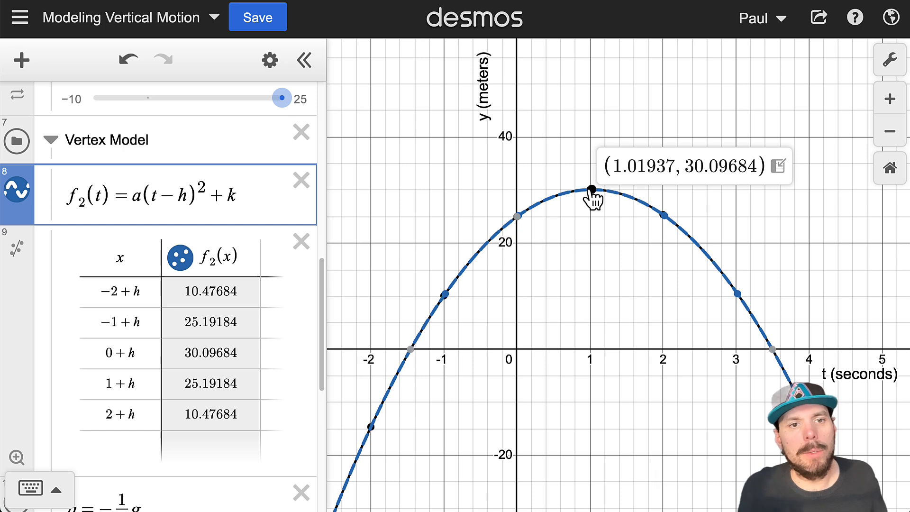
{"action": "left_click", "coordinate": [199, 157]}
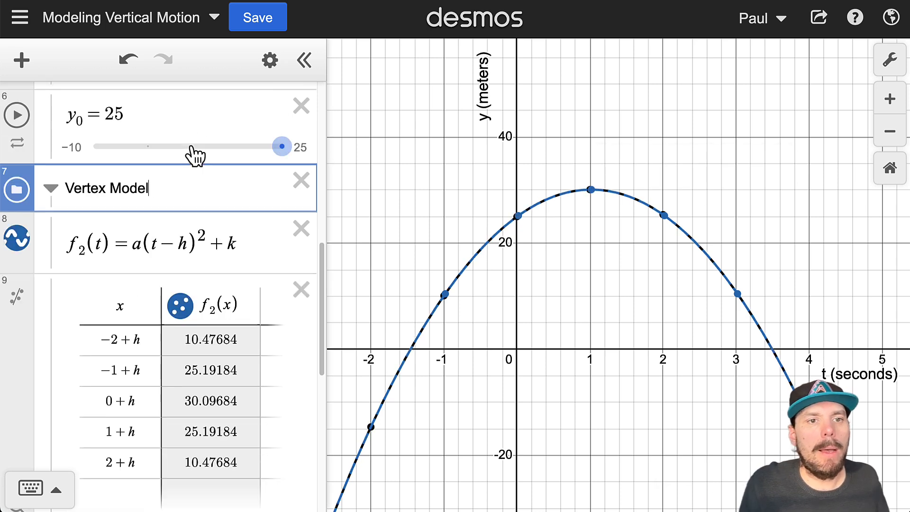
{"action": "key", "text": "Return"}
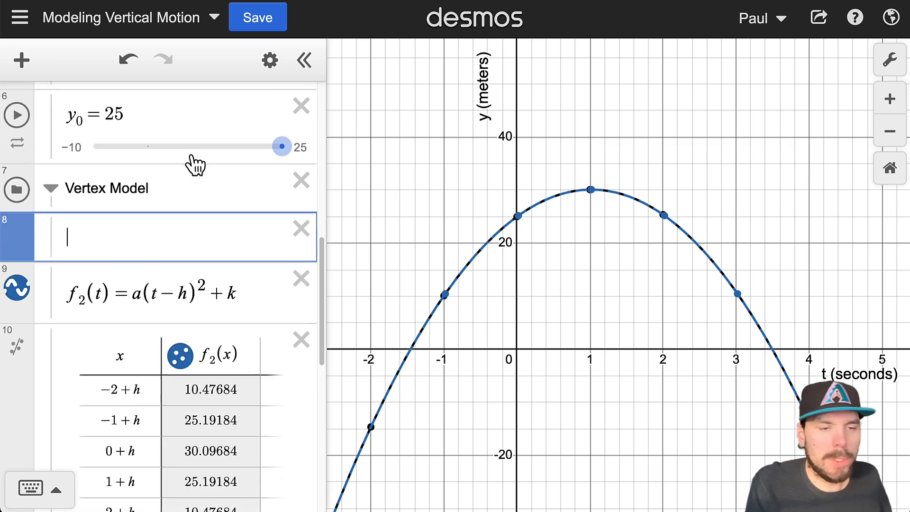
{"action": "type", "text": "f(t) "}
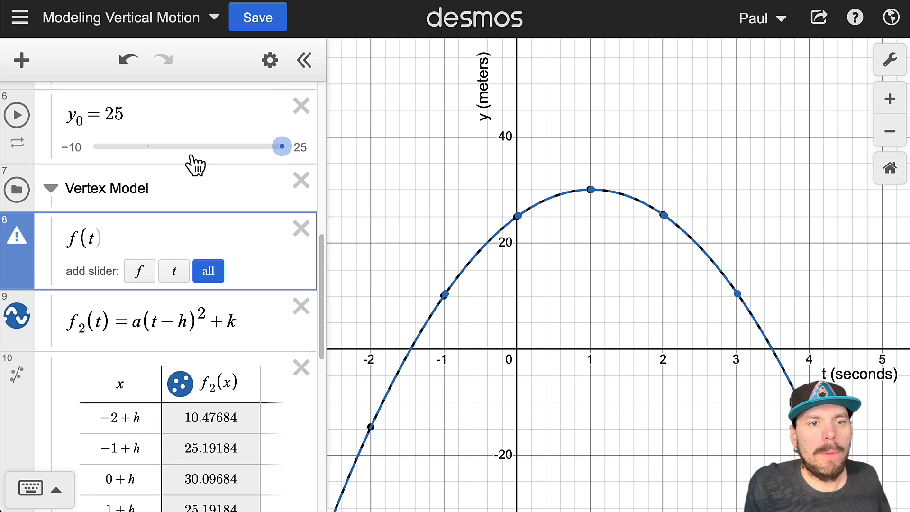
{"action": "type", "text": "="}
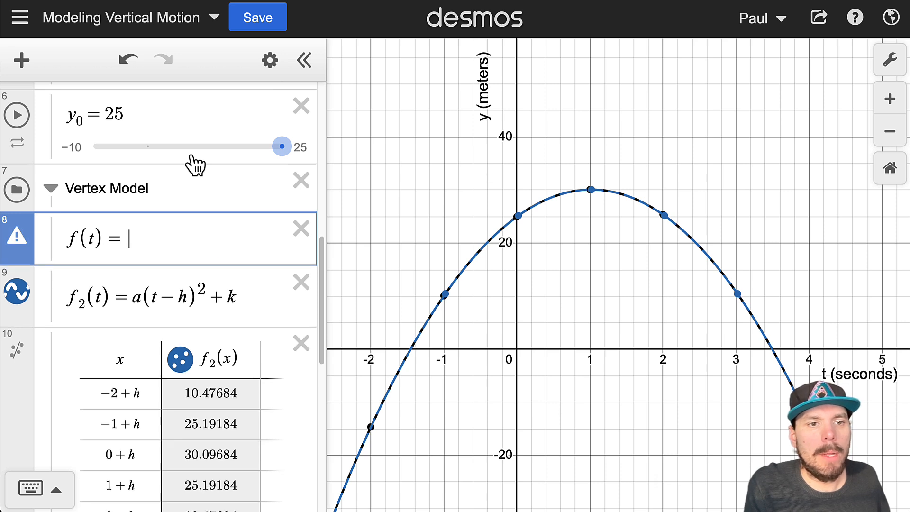
{"action": "mouse_move", "coordinate": [17, 241]}
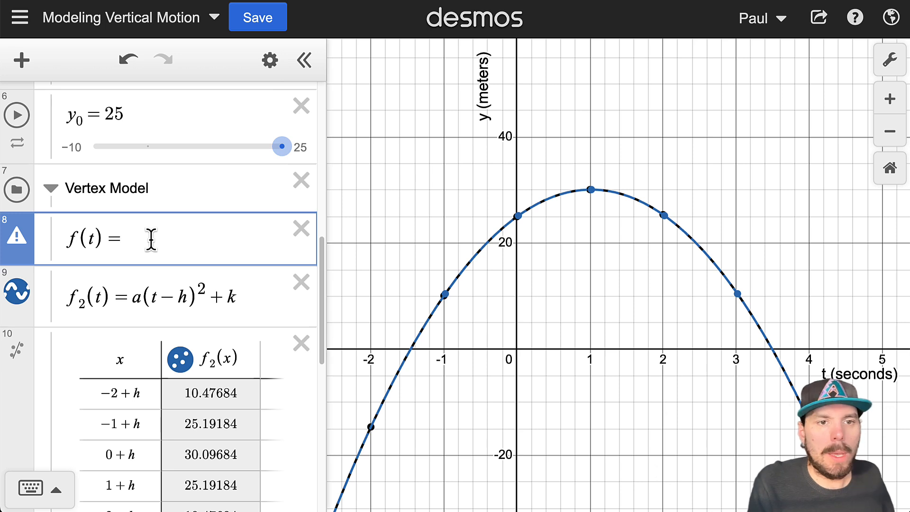
{"action": "type", "text": "t^2"}
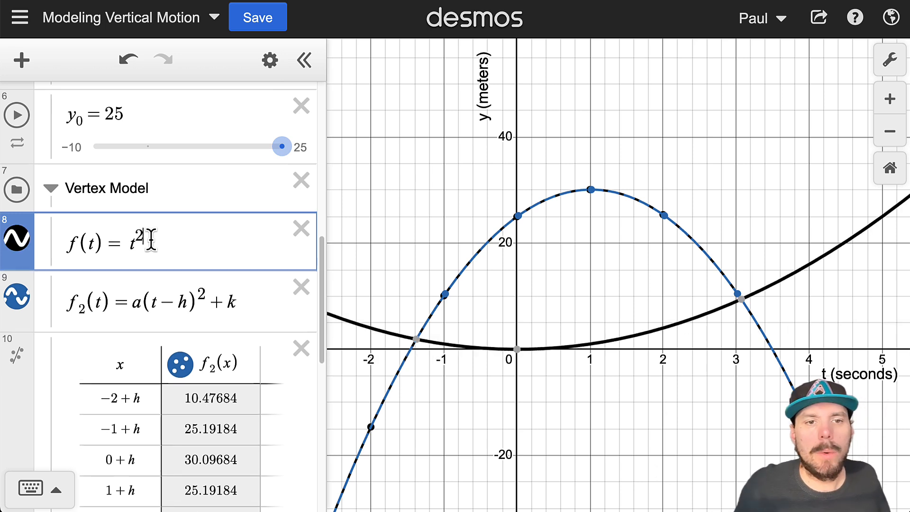
Step: Turn f(t) = t² into a table and label its points (−2, 4), (−1, 1), (0, 0), (1, 1), (2, 4)
{"action": "left_click", "coordinate": [271, 60]}
{"action": "left_click", "coordinate": [208, 246]}
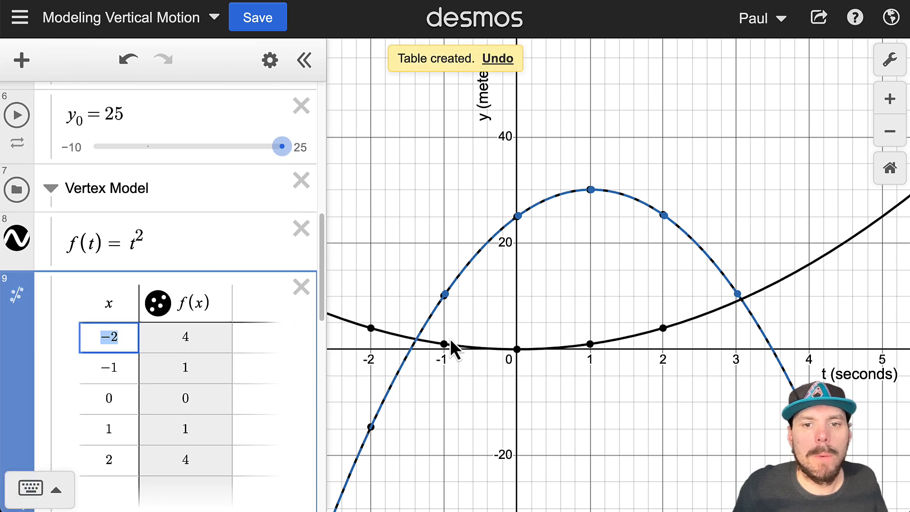
{"action": "left_click", "coordinate": [373, 328]}
{"action": "left_click", "coordinate": [445, 341]}
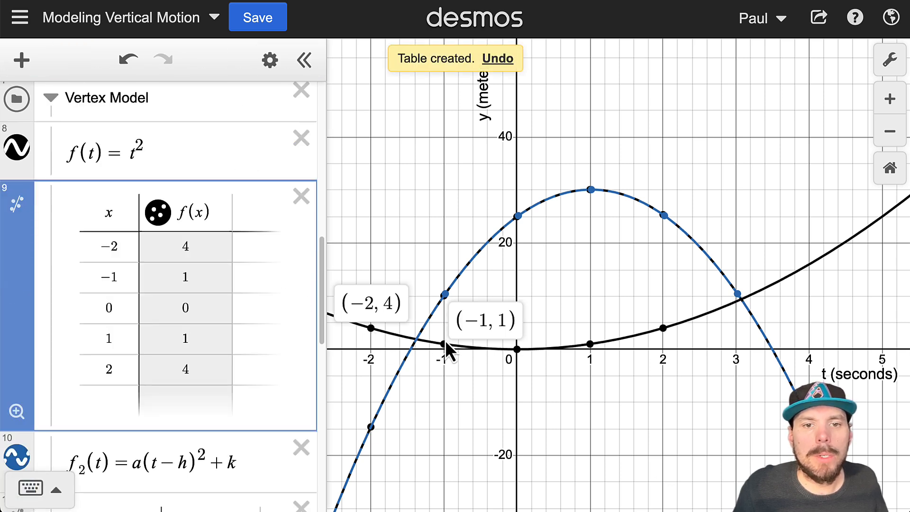
{"action": "left_click", "coordinate": [516, 349]}
{"action": "left_click", "coordinate": [590, 343]}
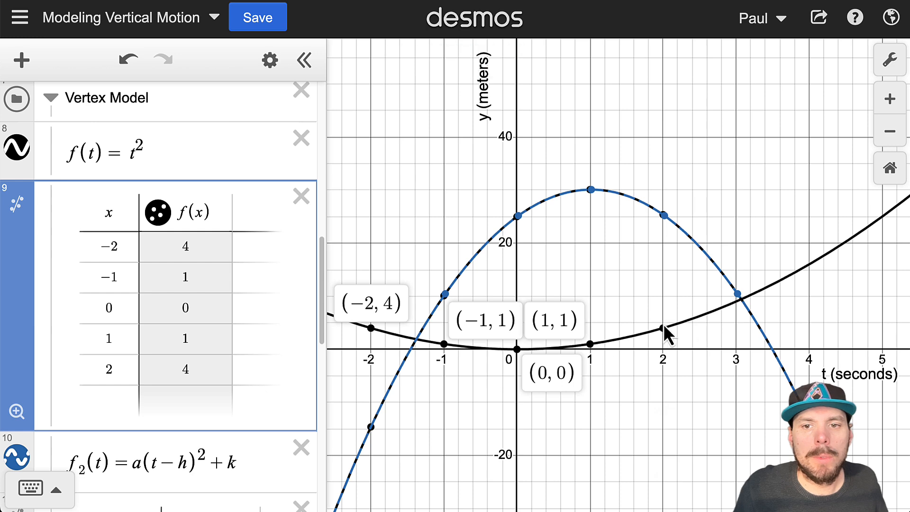
{"action": "left_click", "coordinate": [664, 328]}
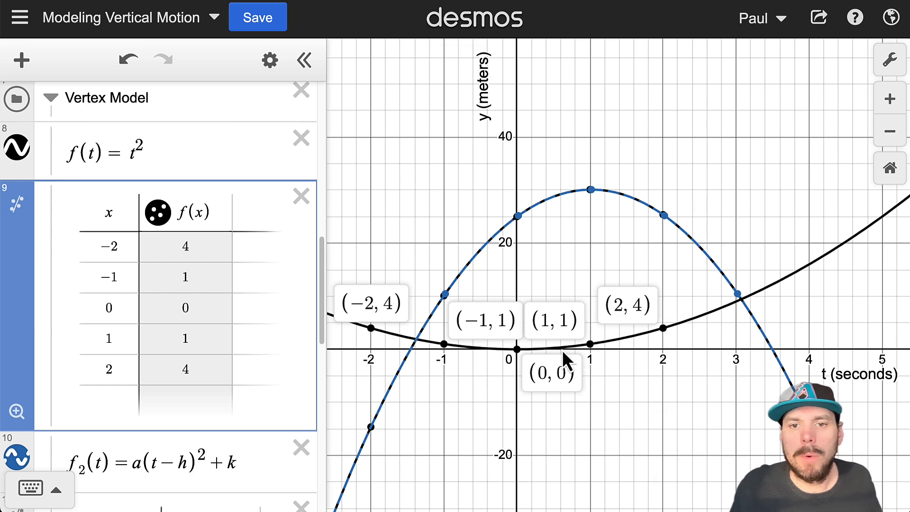
Step: Zoom the graph to fit the t² table points, then the vertex table's points
{"action": "left_click", "coordinate": [18, 411]}
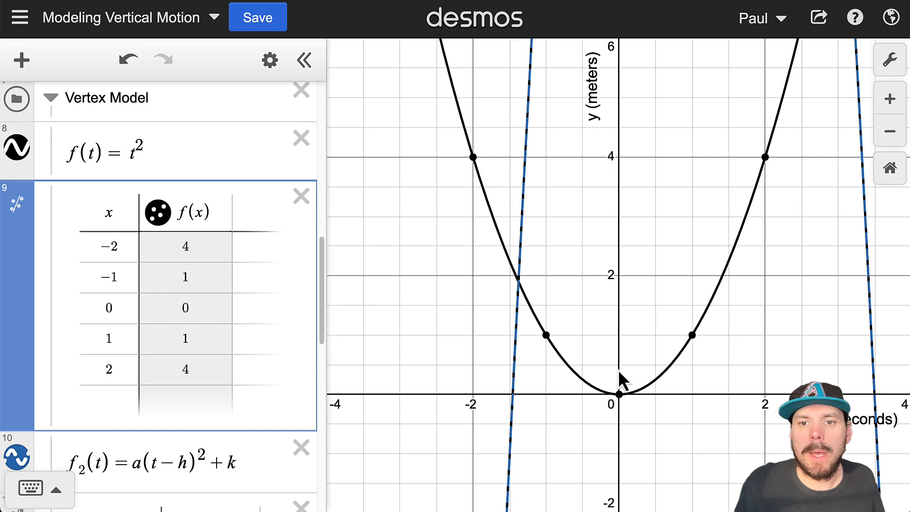
{"action": "scroll", "coordinate": [203, 309], "scroll_direction": "down", "scroll_amount": 3}
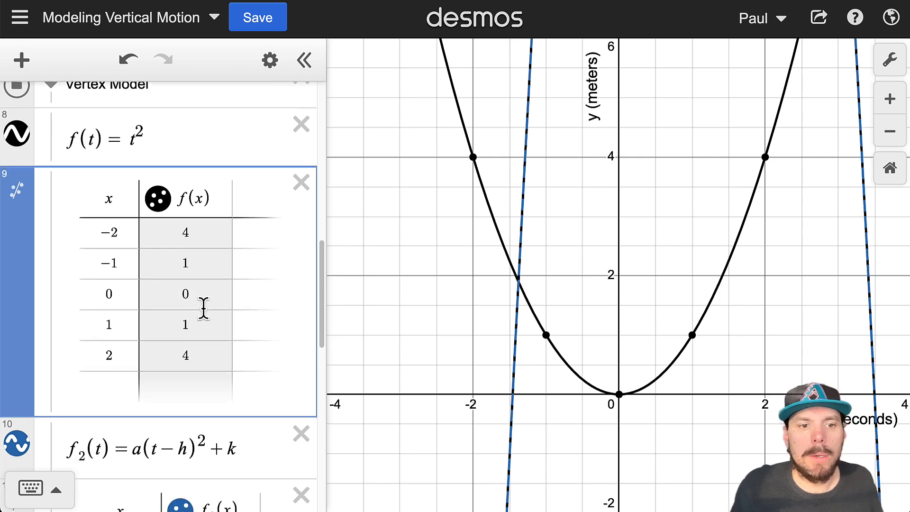
{"action": "scroll", "coordinate": [183, 340], "scroll_direction": "down", "scroll_amount": 5}
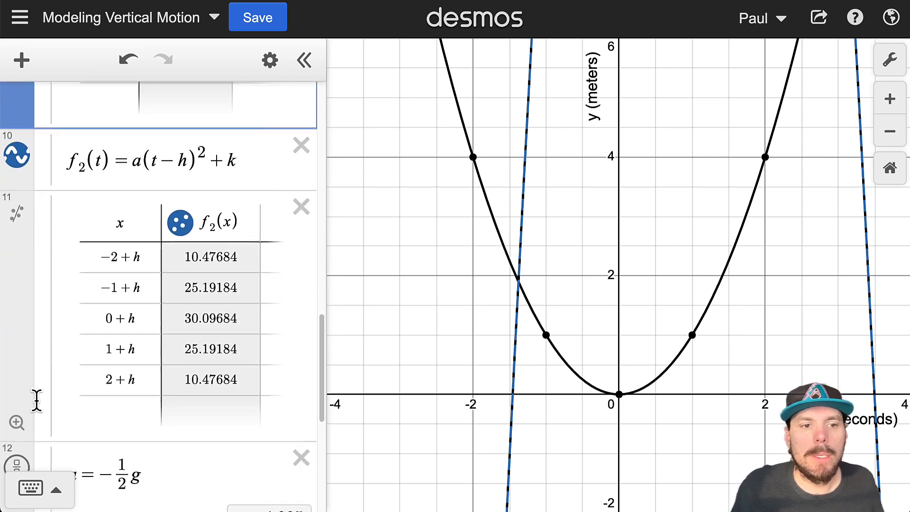
{"action": "left_click", "coordinate": [16, 411]}
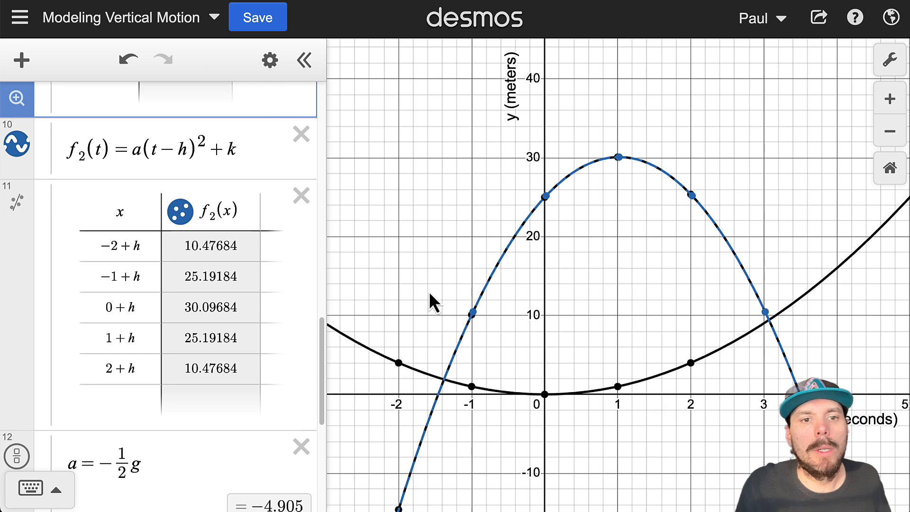
{"action": "left_click_drag", "start_coordinate": [139, 308], "coordinate": [101, 313]}
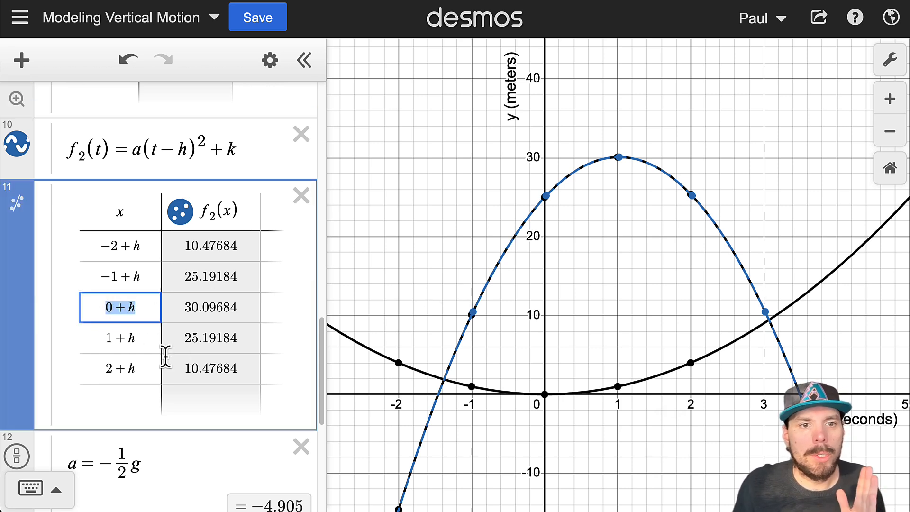
{"action": "left_click_drag", "start_coordinate": [136, 309], "coordinate": [110, 313]}
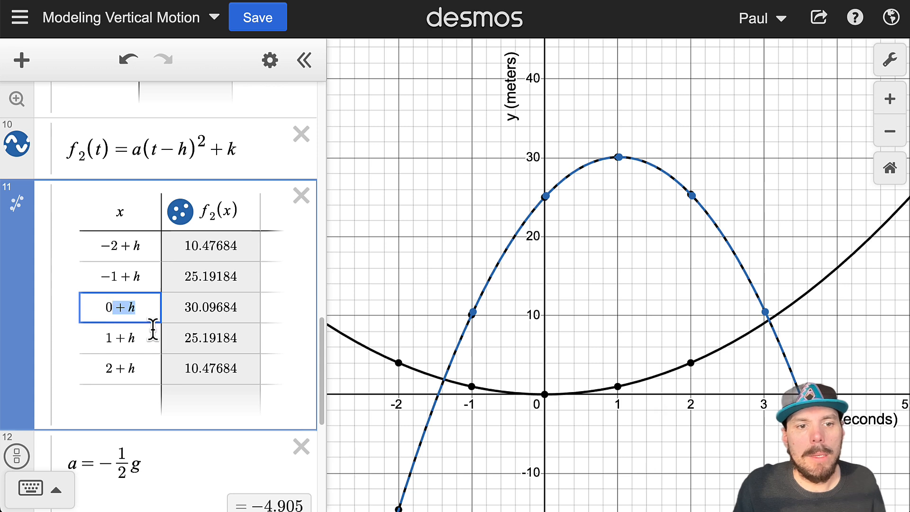
{"action": "scroll", "coordinate": [152, 330], "scroll_direction": "down", "scroll_amount": 5}
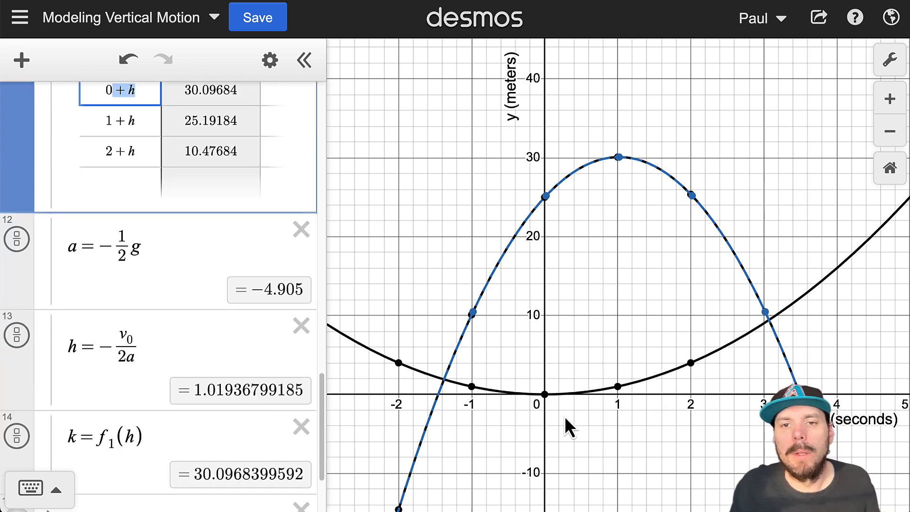
{"action": "scroll", "coordinate": [128, 310], "scroll_direction": "up", "scroll_amount": 3}
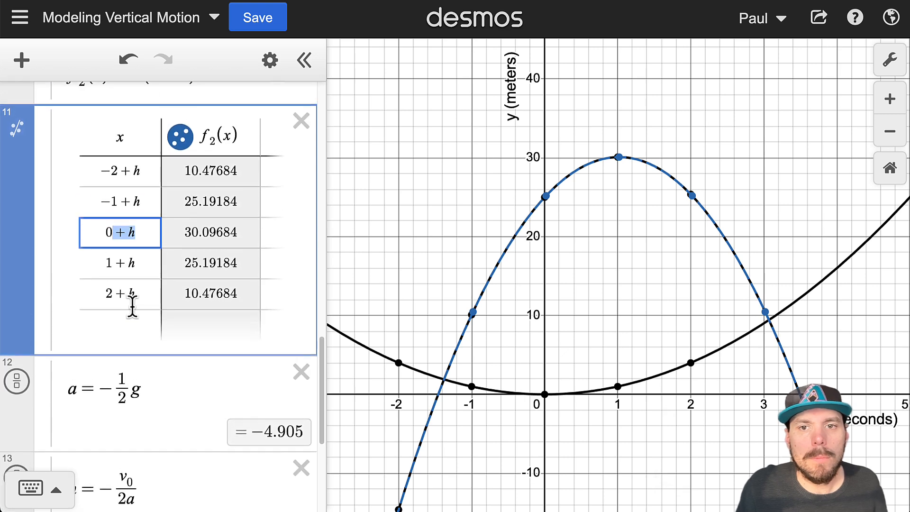
{"action": "scroll", "coordinate": [133, 307], "scroll_direction": "up", "scroll_amount": 2}
{"action": "left_click_drag", "start_coordinate": [237, 167], "coordinate": [207, 176]}
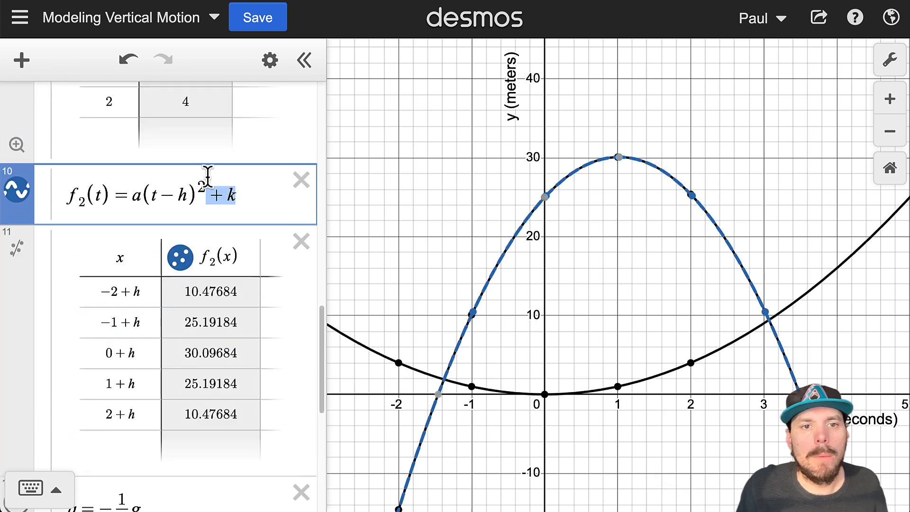
{"action": "scroll", "coordinate": [264, 284], "scroll_direction": "down", "scroll_amount": 8}
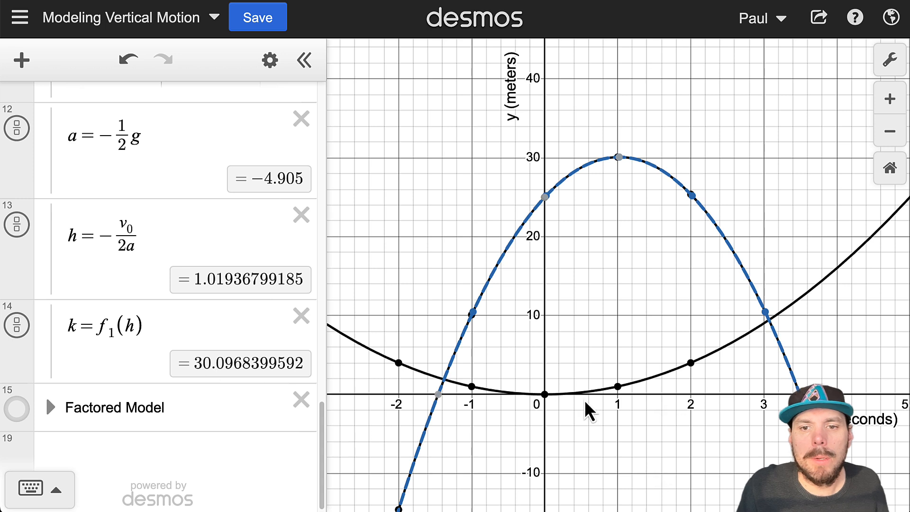
{"action": "left_click", "coordinate": [617, 157]}
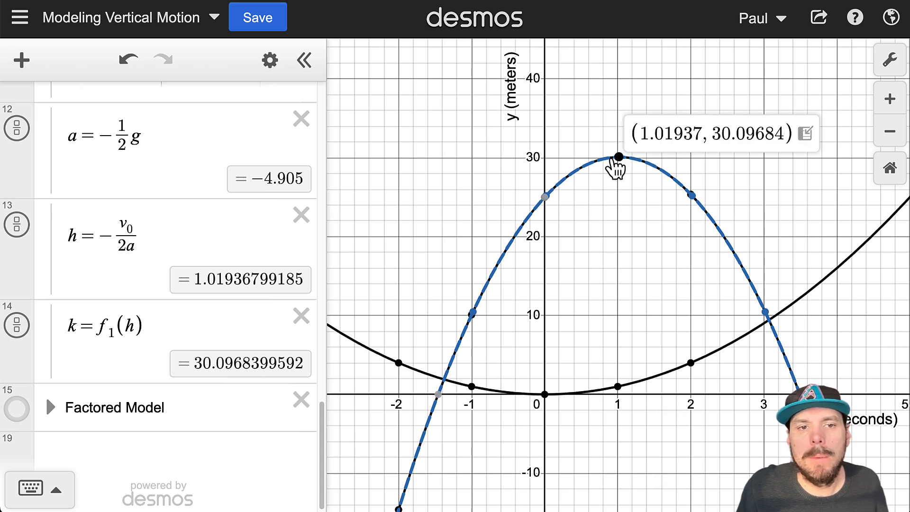
{"action": "scroll", "coordinate": [92, 209], "scroll_direction": "up", "scroll_amount": 2}
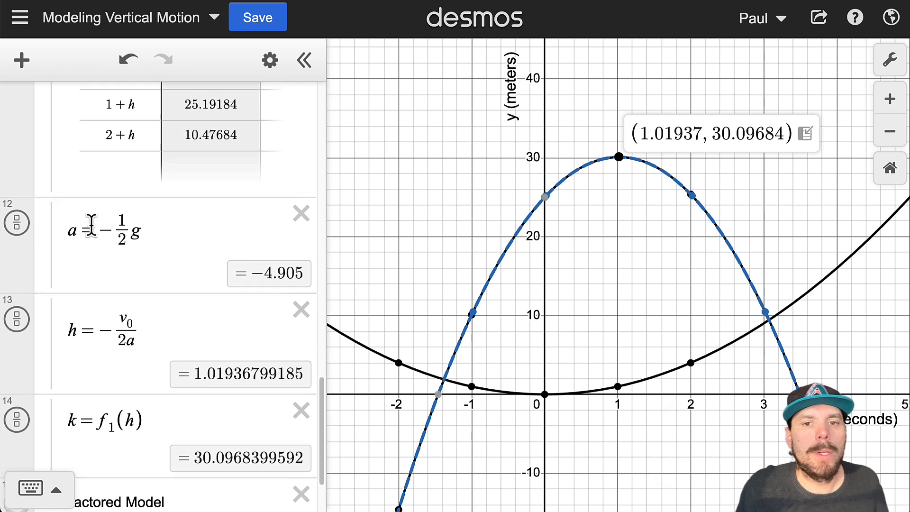
{"action": "scroll", "coordinate": [90, 223], "scroll_direction": "up", "scroll_amount": 2}
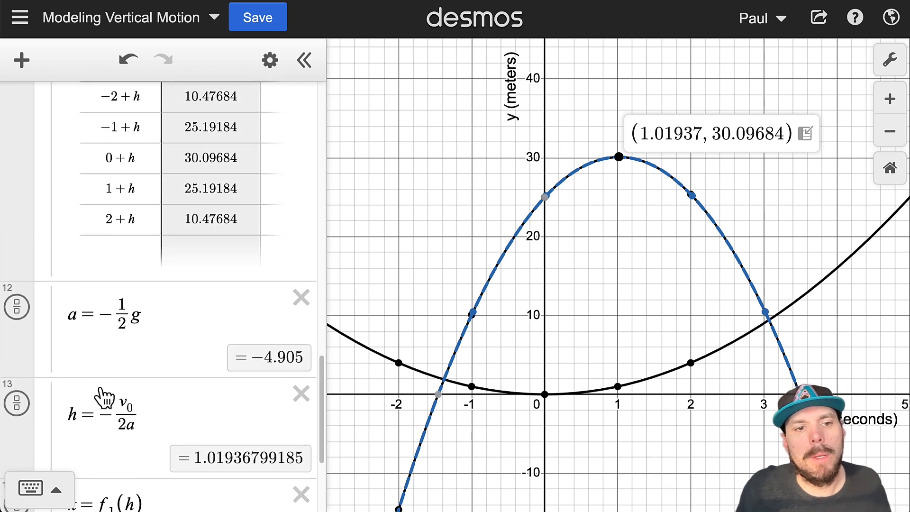
{"action": "left_click_drag", "start_coordinate": [101, 314], "coordinate": [111, 313]}
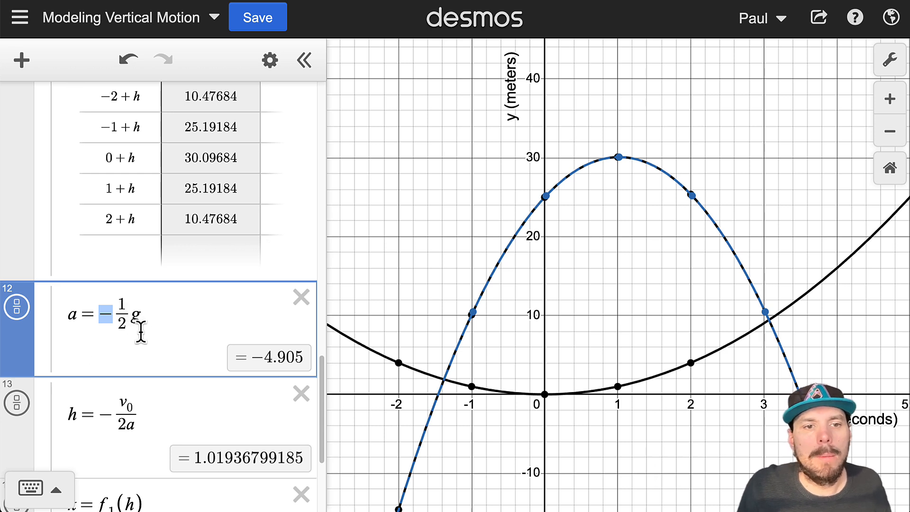
{"action": "left_click_drag", "start_coordinate": [147, 314], "coordinate": [113, 315]}
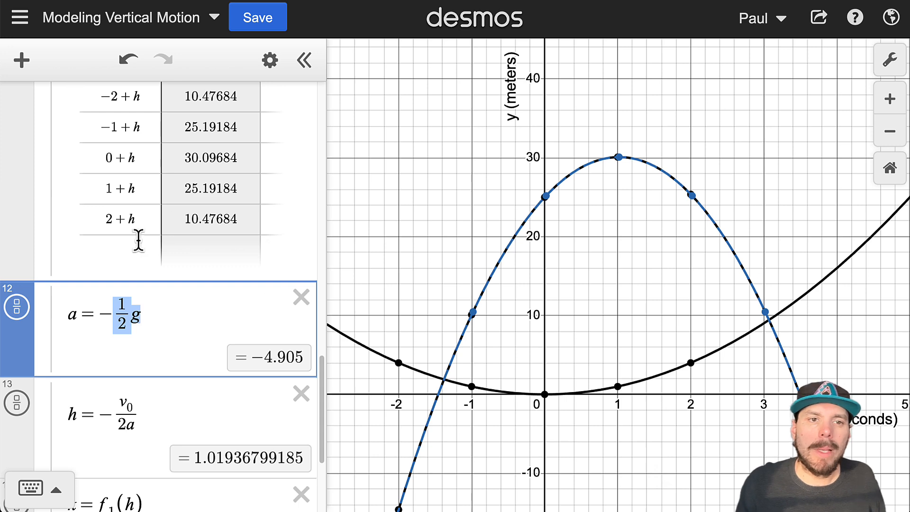
{"action": "scroll", "coordinate": [138, 241], "scroll_direction": "up", "scroll_amount": 10}
Step: Fit the graph to the f(x) table points and toggle the labels at (0, 0) and (1, 1)
{"action": "left_click", "coordinate": [16, 389]}
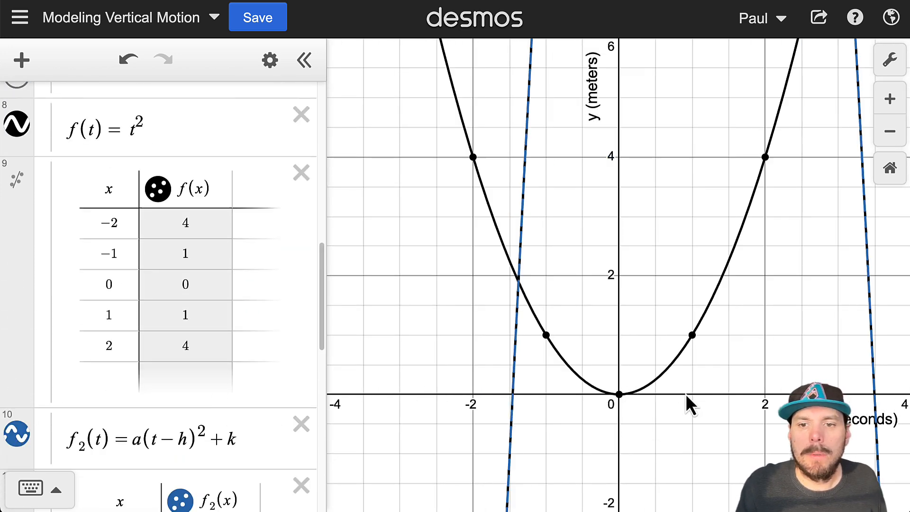
{"action": "left_click", "coordinate": [618, 395]}
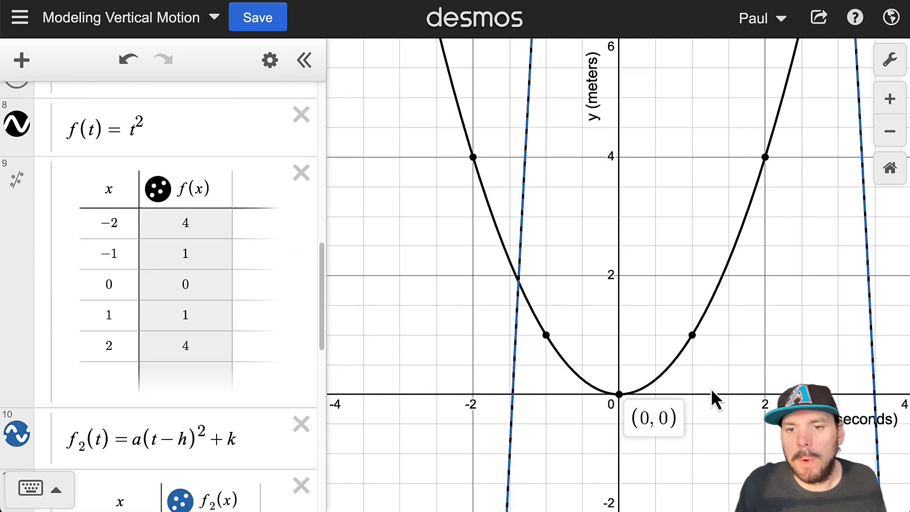
{"action": "left_click", "coordinate": [692, 334]}
{"action": "left_click", "coordinate": [619, 396]}
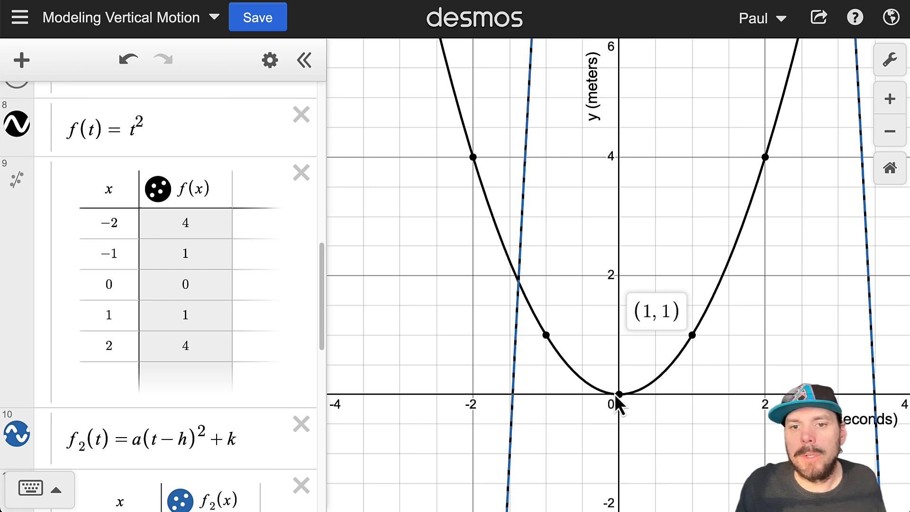
{"action": "left_click", "coordinate": [619, 395]}
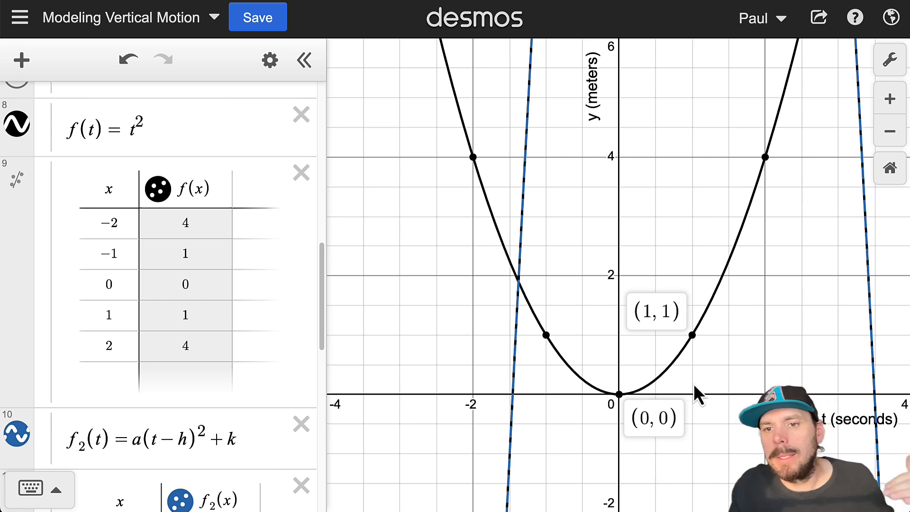
Step: Pin coordinate labels (1, 1) and (2, 4) on the t² parabola's table points
{"action": "left_click", "coordinate": [693, 337]}
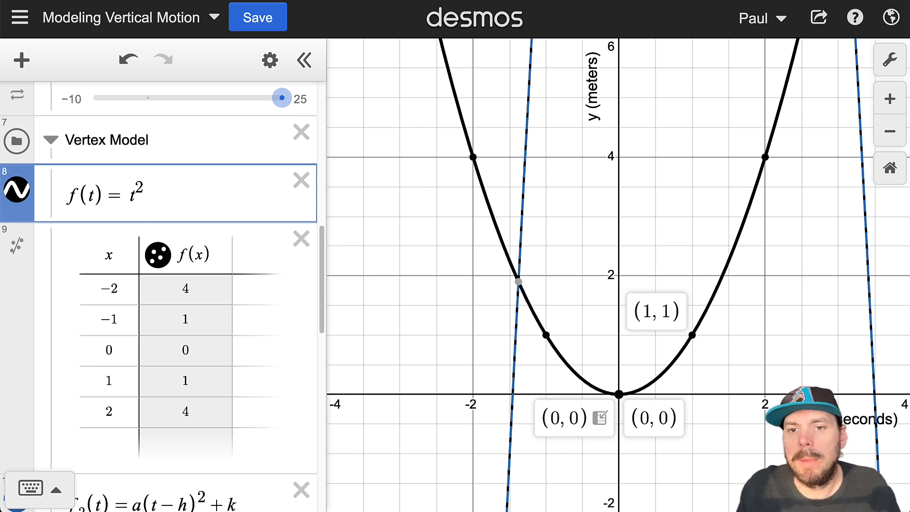
{"action": "left_click_drag", "start_coordinate": [609, 398], "coordinate": [610, 396]}
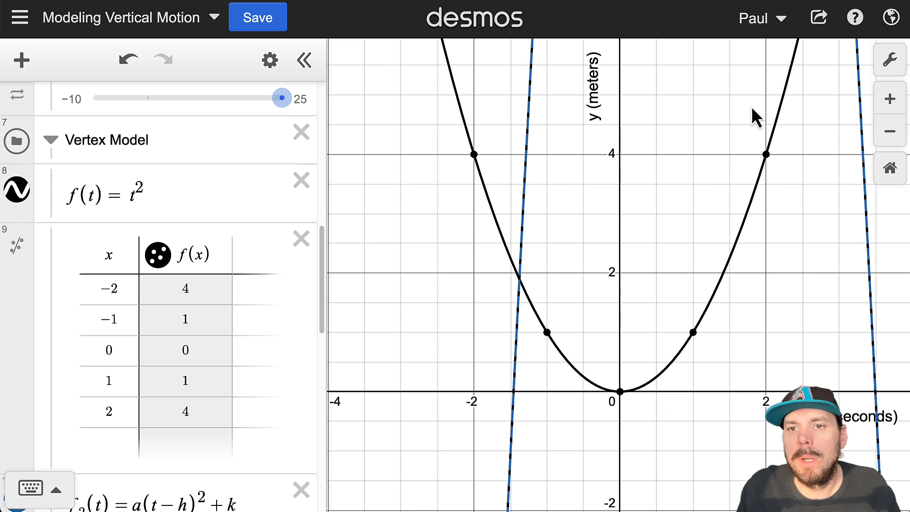
{"action": "left_click", "coordinate": [766, 158]}
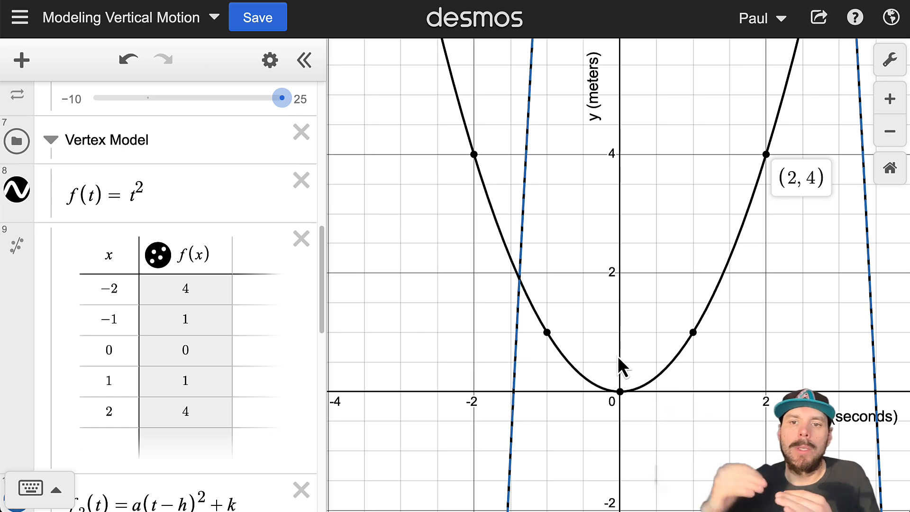
{"action": "left_click", "coordinate": [619, 391]}
{"action": "left_click", "coordinate": [692, 396]}
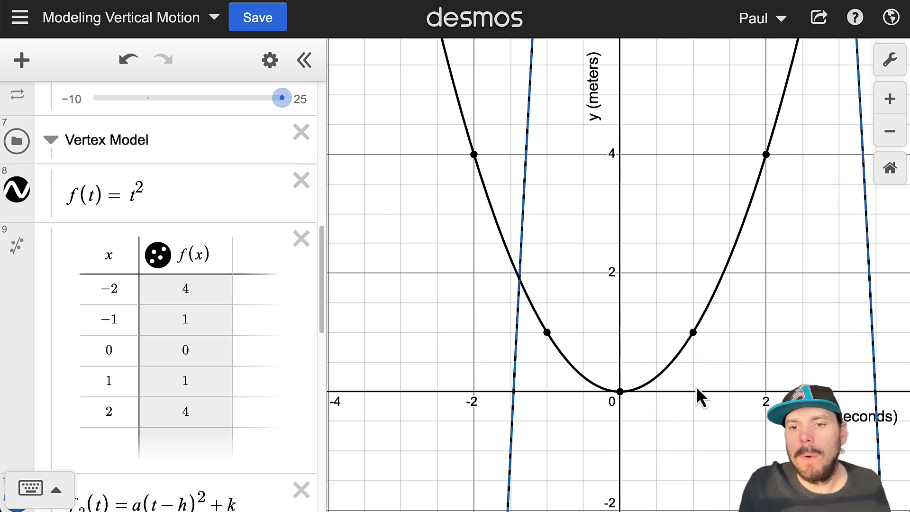
{"action": "left_click", "coordinate": [691, 331]}
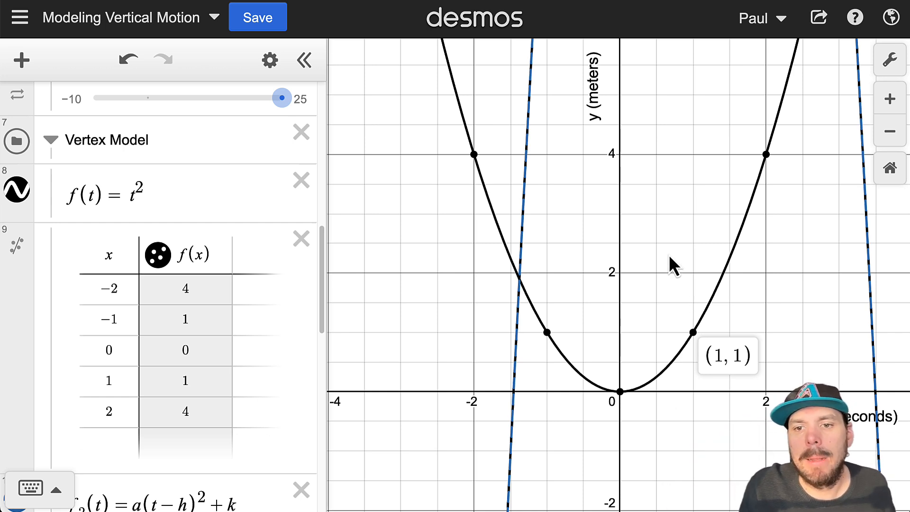
{"action": "left_click", "coordinate": [765, 154]}
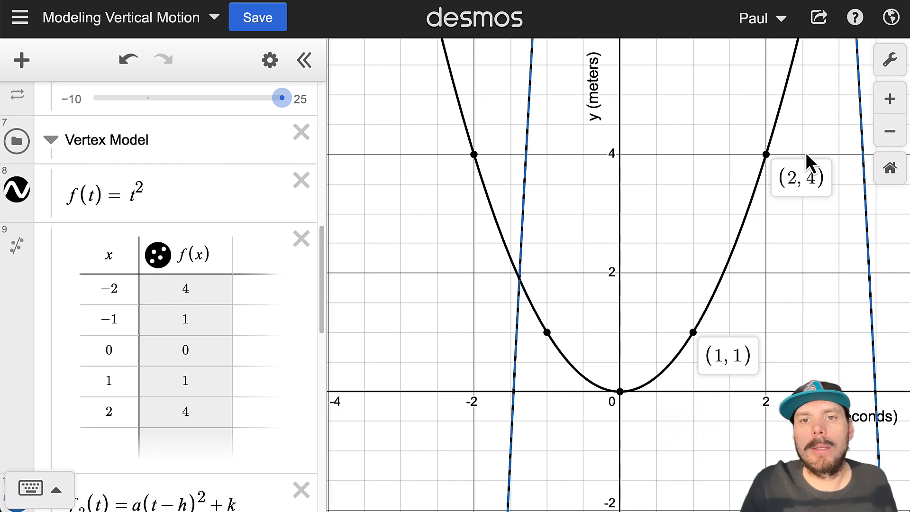
Step: Pan the view and fit the graph to the blue f₂ vertex-model table points
{"action": "left_click_drag", "start_coordinate": [696, 176], "coordinate": [572, 338]}
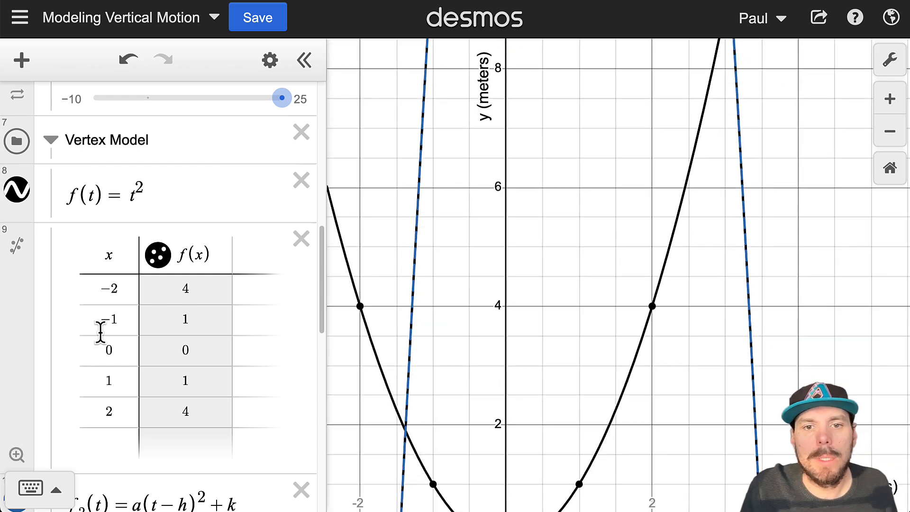
{"action": "scroll", "coordinate": [97, 335], "scroll_direction": "down", "scroll_amount": 4}
{"action": "scroll", "coordinate": [94, 345], "scroll_direction": "down", "scroll_amount": 5}
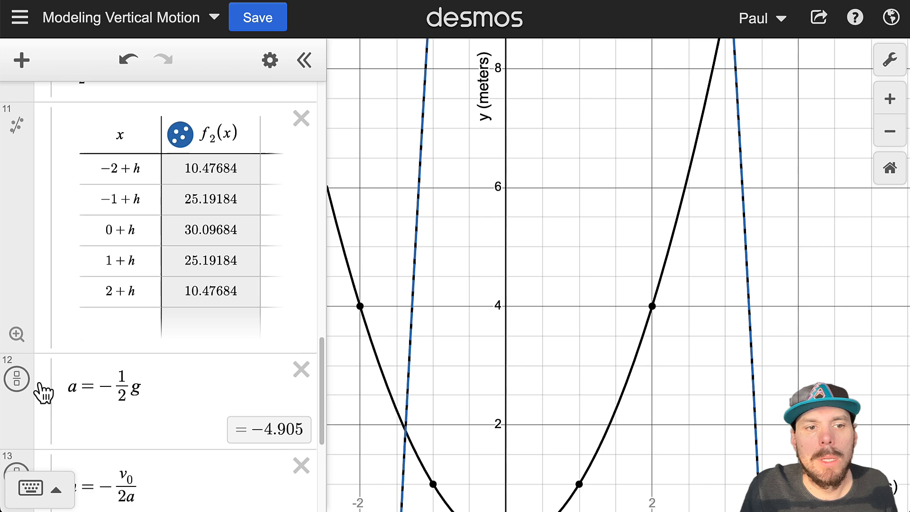
{"action": "left_click", "coordinate": [17, 332]}
Step: Label the vertex (1.01937, 30.09684) and blue points (2.01937, 25.19184) and (3.01937, 10.47684)
{"action": "left_click", "coordinate": [617, 158]}
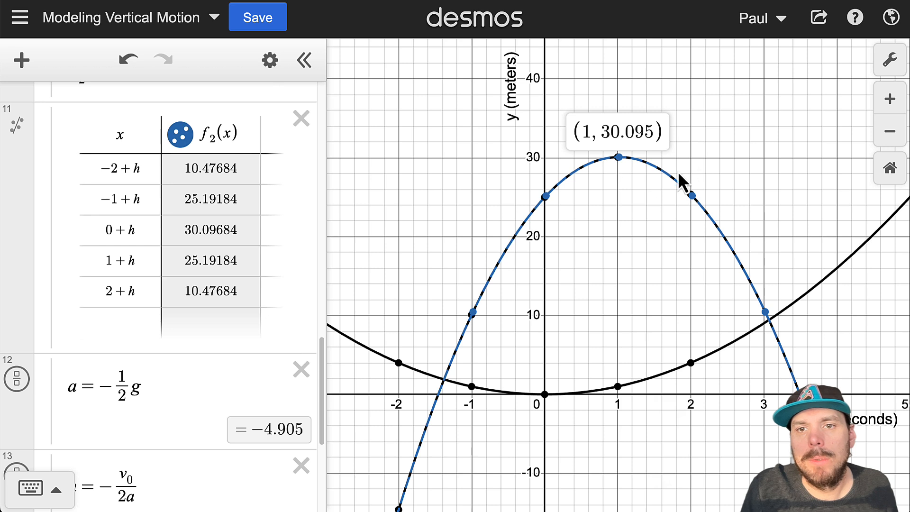
{"action": "left_click", "coordinate": [692, 197]}
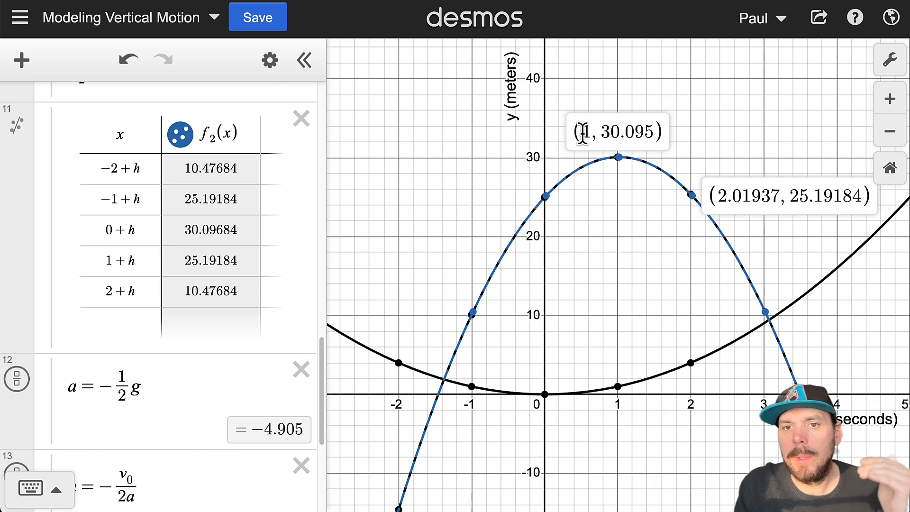
{"action": "left_click_drag", "start_coordinate": [605, 129], "coordinate": [652, 135]}
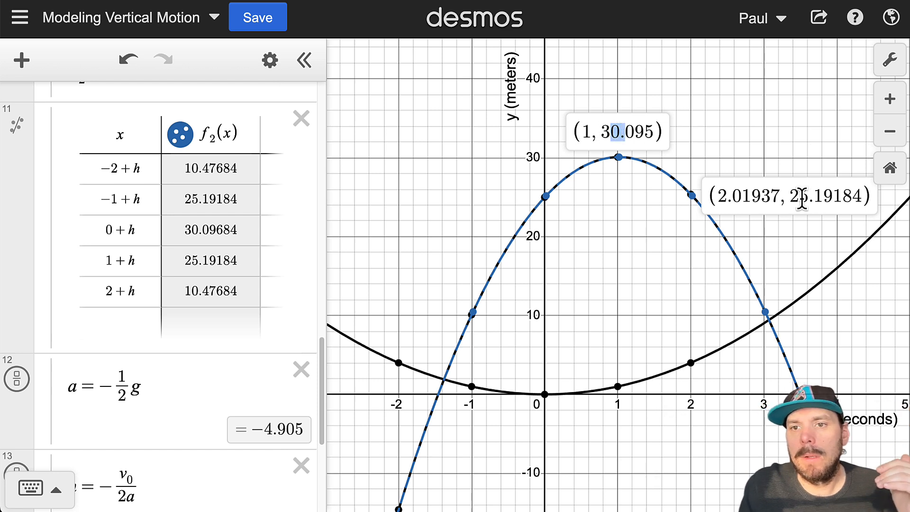
{"action": "mouse_move", "coordinate": [789, 195]}
{"action": "left_mouse_down"}
{"action": "mouse_move", "coordinate": [823, 195]}
{"action": "mouse_move", "coordinate": [801, 196]}
{"action": "left_mouse_up"}
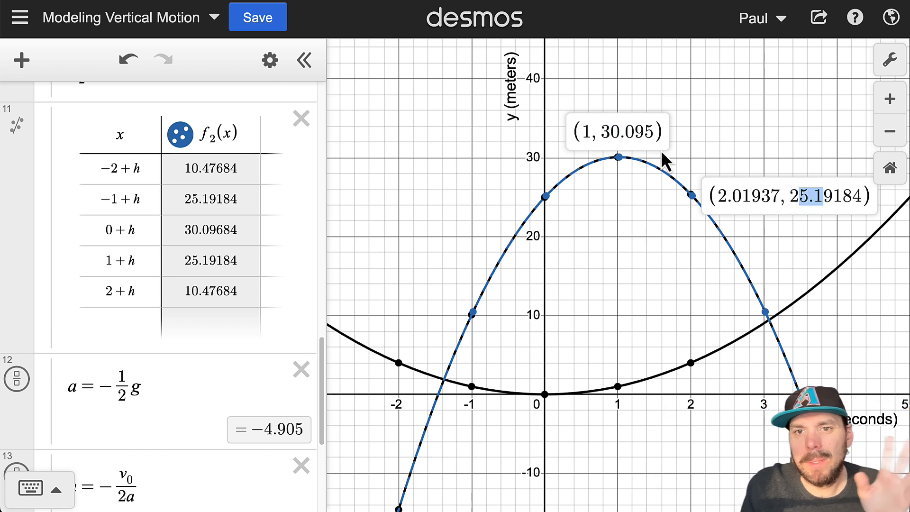
{"action": "left_click_drag", "start_coordinate": [642, 132], "coordinate": [642, 139]}
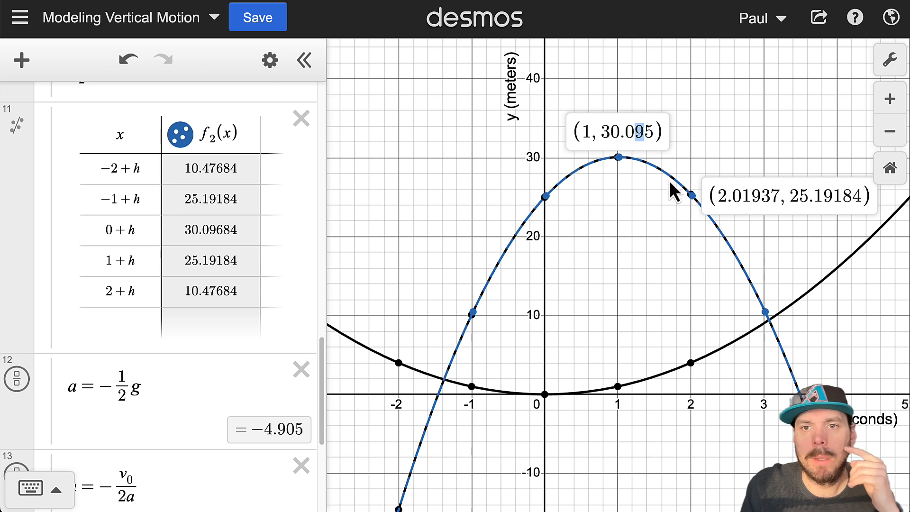
{"action": "left_click", "coordinate": [619, 158]}
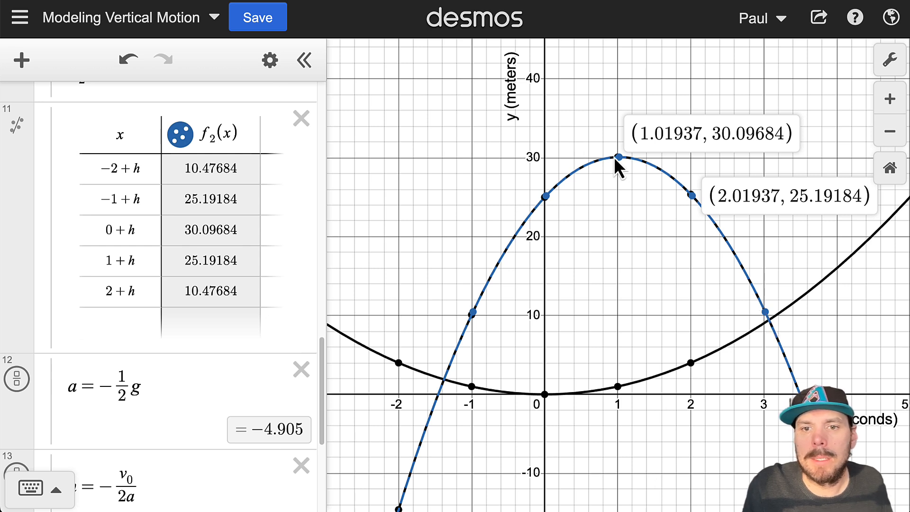
{"action": "left_click", "coordinate": [765, 312]}
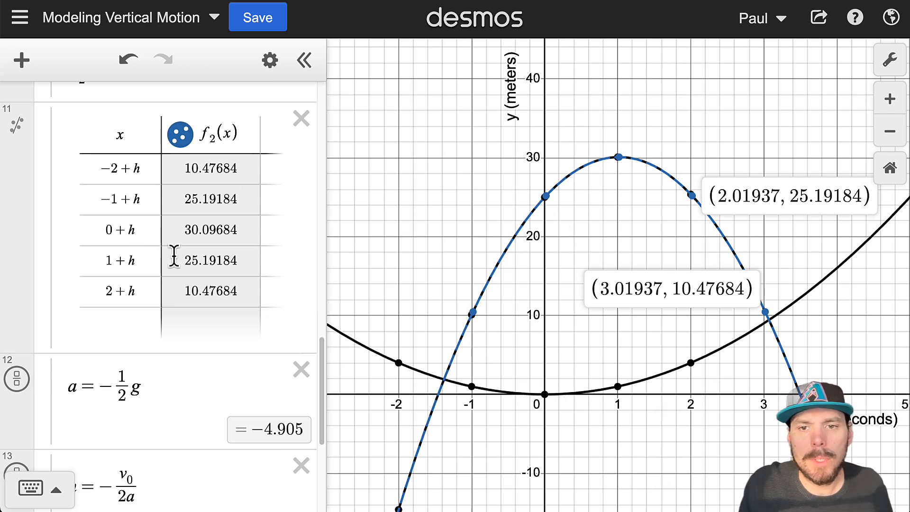
{"action": "scroll", "coordinate": [240, 288], "scroll_direction": "up", "scroll_amount": 5}
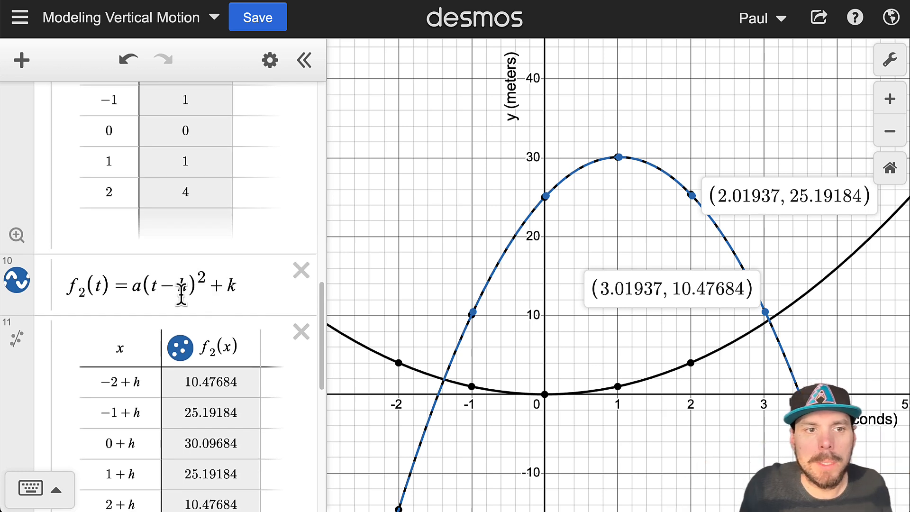
Step: Collapse the Vertex Model and Standard Model folders and hide the dashed blue vertex curve
{"action": "scroll", "coordinate": [183, 291], "scroll_direction": "up", "scroll_amount": 2}
{"action": "scroll", "coordinate": [184, 282], "scroll_direction": "up", "scroll_amount": 4}
{"action": "left_click", "coordinate": [50, 210]}
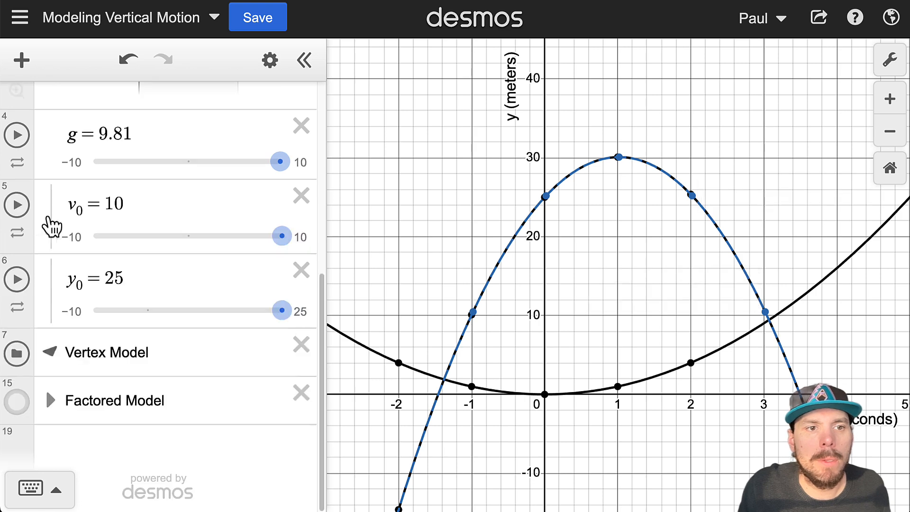
{"action": "scroll", "coordinate": [83, 256], "scroll_direction": "up", "scroll_amount": 6}
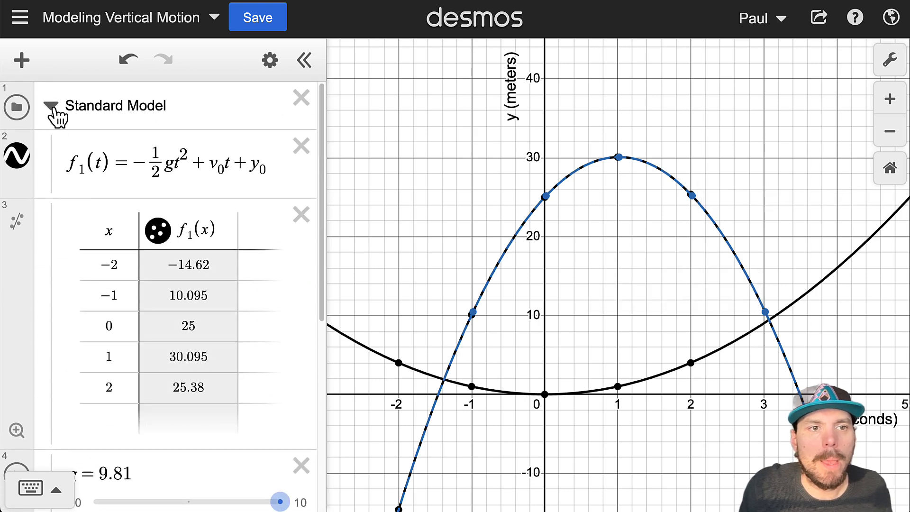
{"action": "left_click", "coordinate": [51, 105]}
{"action": "left_click", "coordinate": [19, 158]}
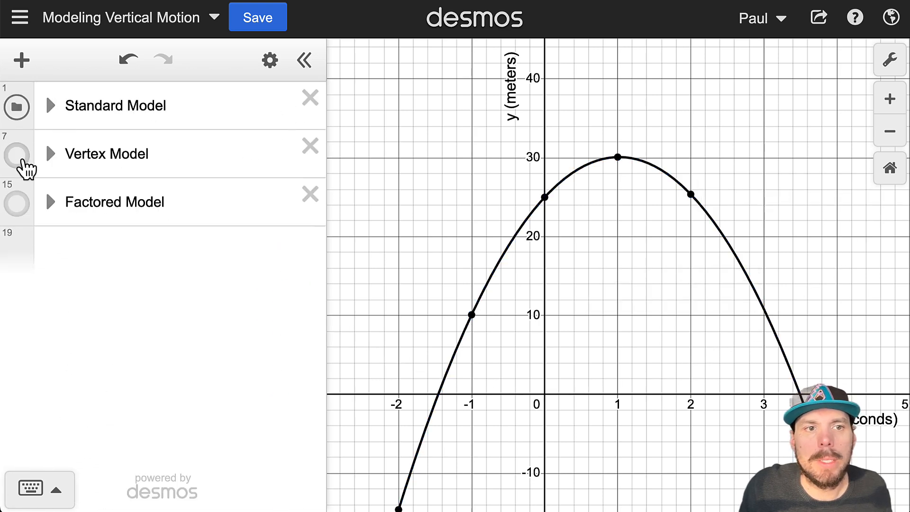
Step: Fit the graph to the Standard Model table's points, then collapse that folder again
{"action": "left_click", "coordinate": [48, 113]}
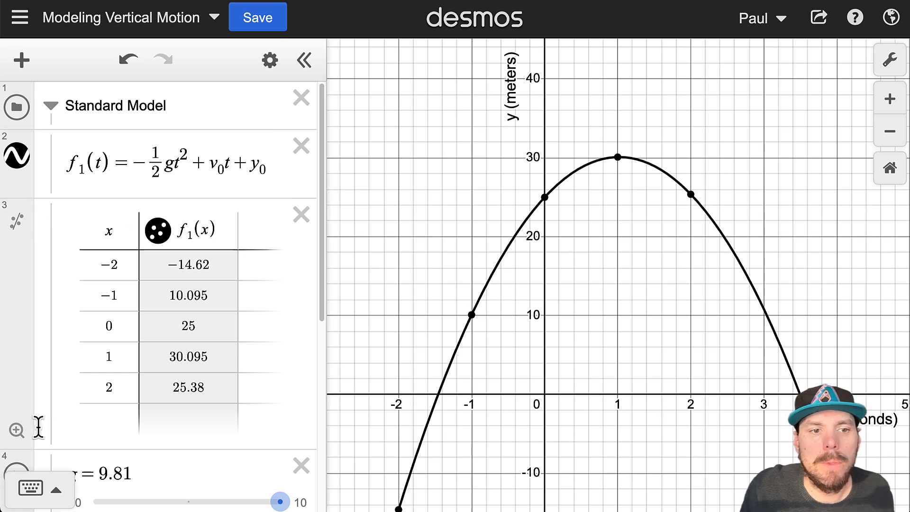
{"action": "left_click", "coordinate": [16, 430]}
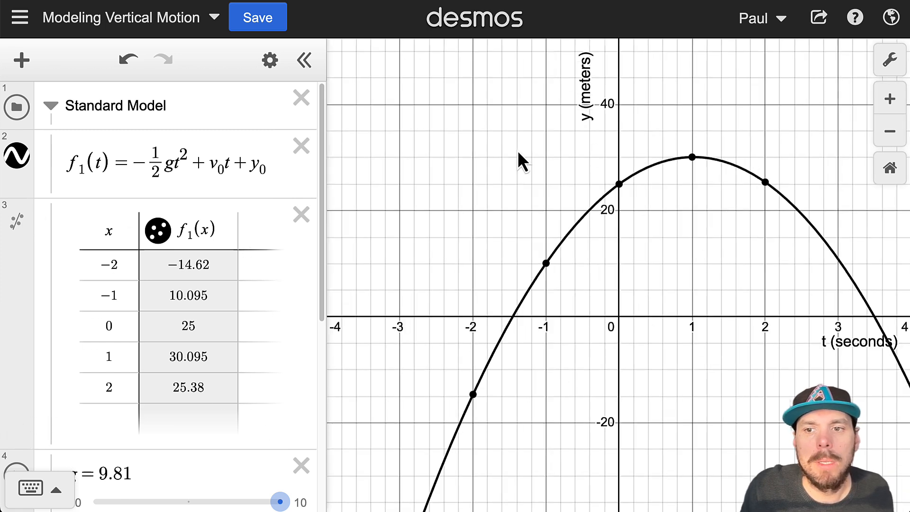
{"action": "left_click", "coordinate": [49, 110]}
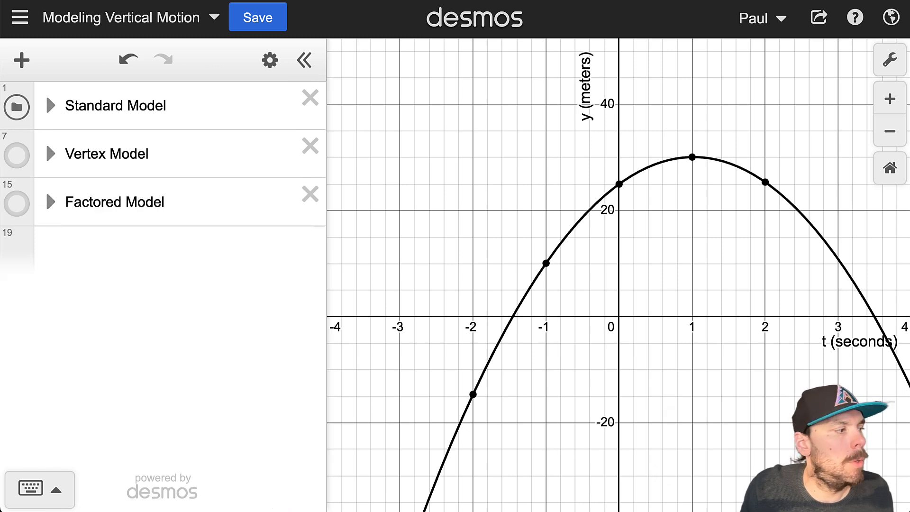
Step: Hide the standard parabola, show the red factored parabola, and expand the Factored Model folder
{"action": "left_click", "coordinate": [18, 107]}
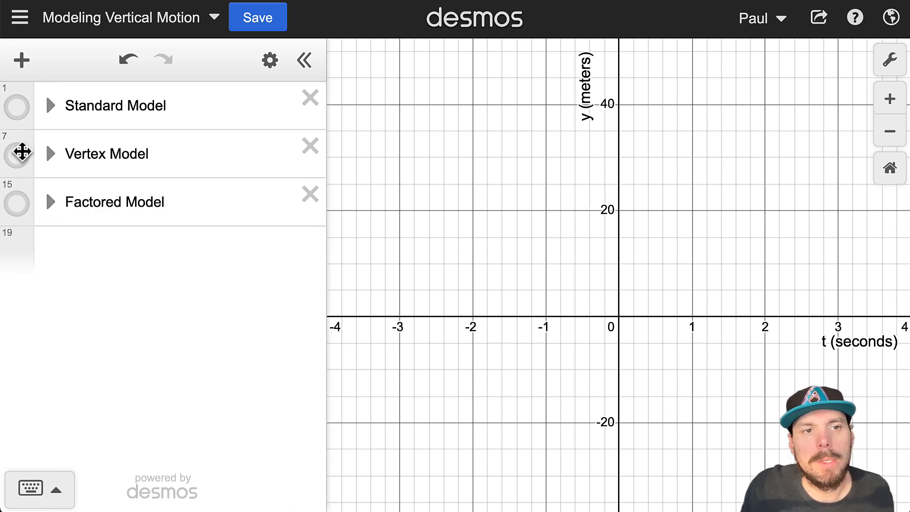
{"action": "left_click", "coordinate": [22, 208]}
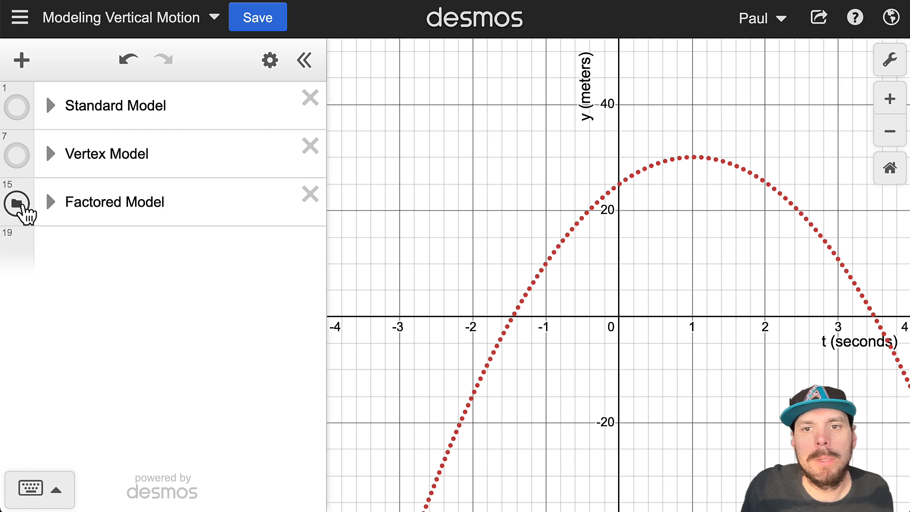
{"action": "left_click", "coordinate": [47, 203]}
{"action": "scroll", "coordinate": [301, 498], "scroll_direction": "down", "scroll_amount": 2}
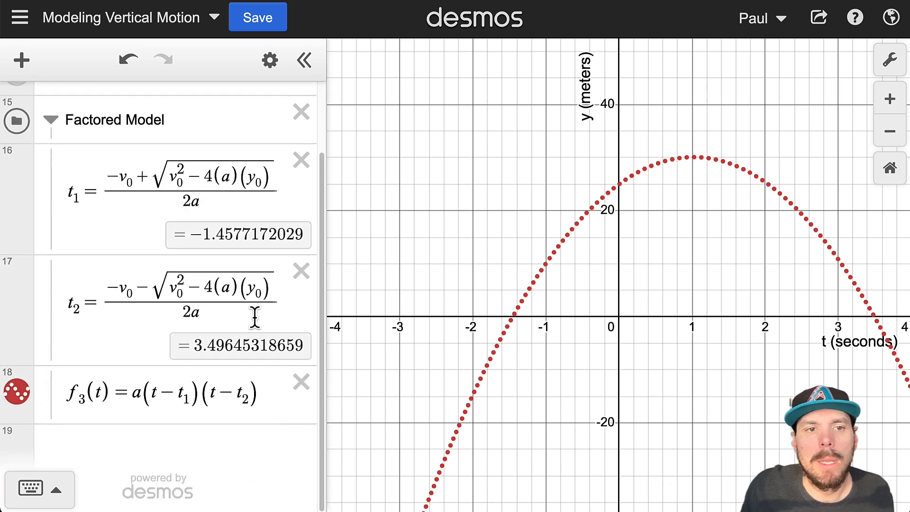
Step: Highlight the t1 and t2 root formulas and expand the Standard Model folder
{"action": "left_click_drag", "start_coordinate": [104, 187], "coordinate": [198, 197]}
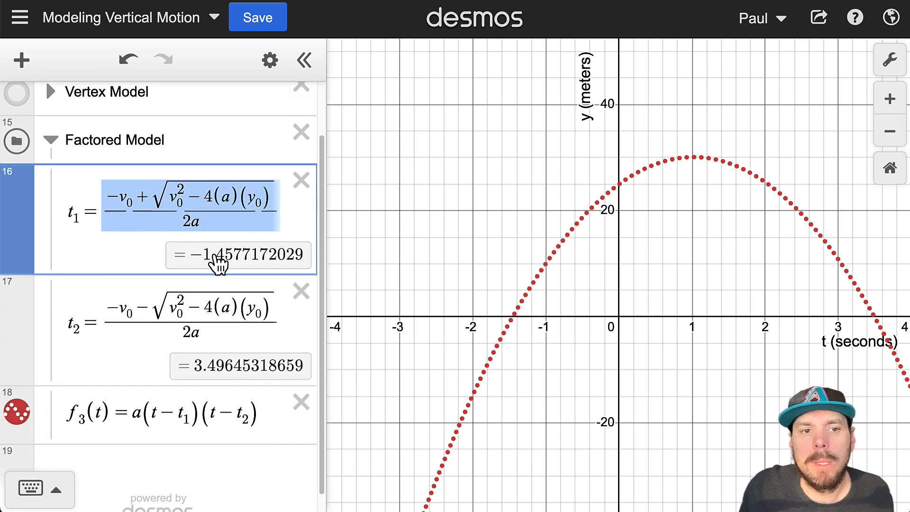
{"action": "left_click_drag", "start_coordinate": [95, 315], "coordinate": [231, 320]}
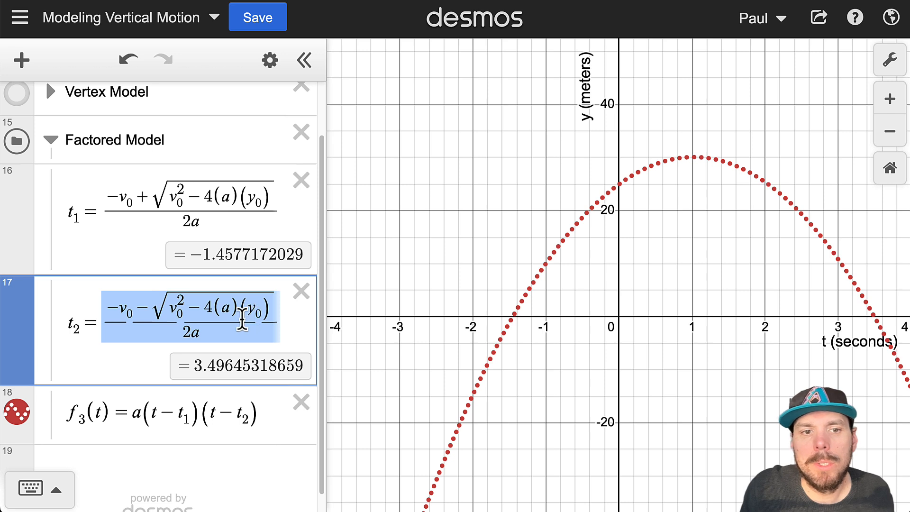
{"action": "scroll", "coordinate": [57, 134], "scroll_direction": "up", "scroll_amount": 2}
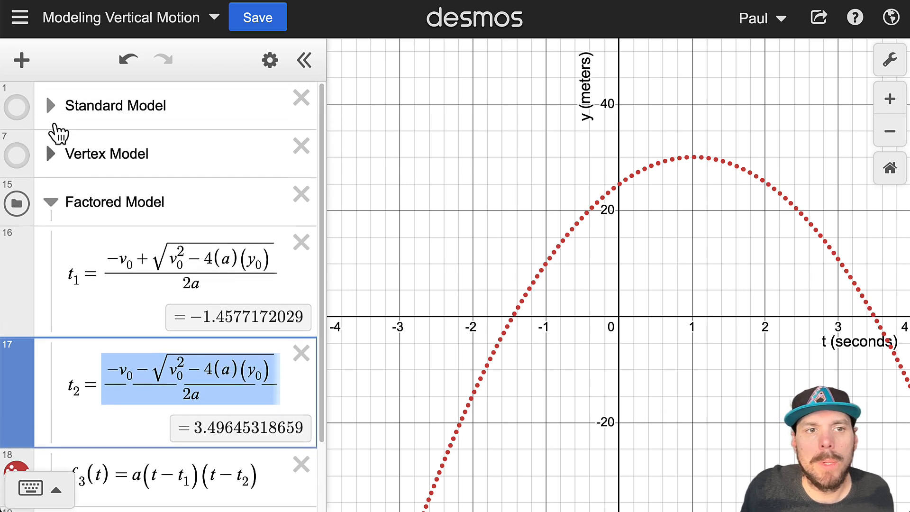
{"action": "left_click", "coordinate": [50, 106]}
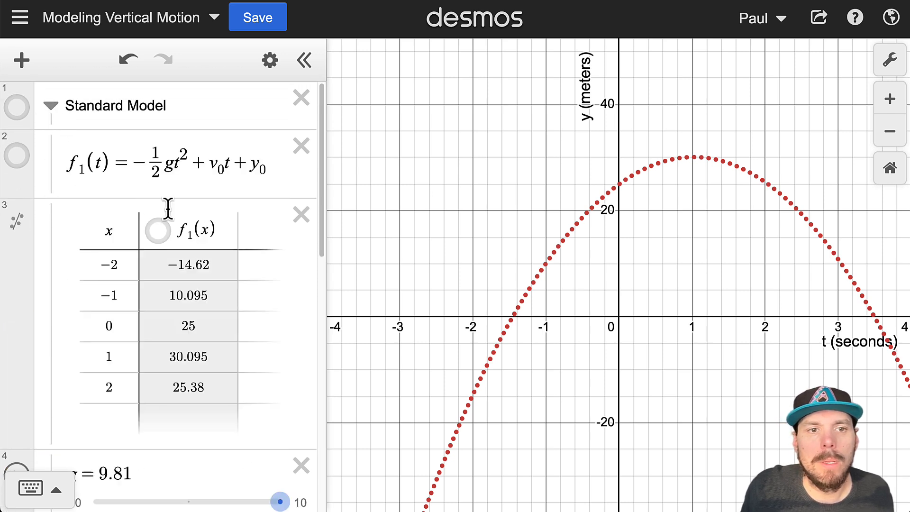
{"action": "scroll", "coordinate": [244, 242], "scroll_direction": "down", "scroll_amount": 8}
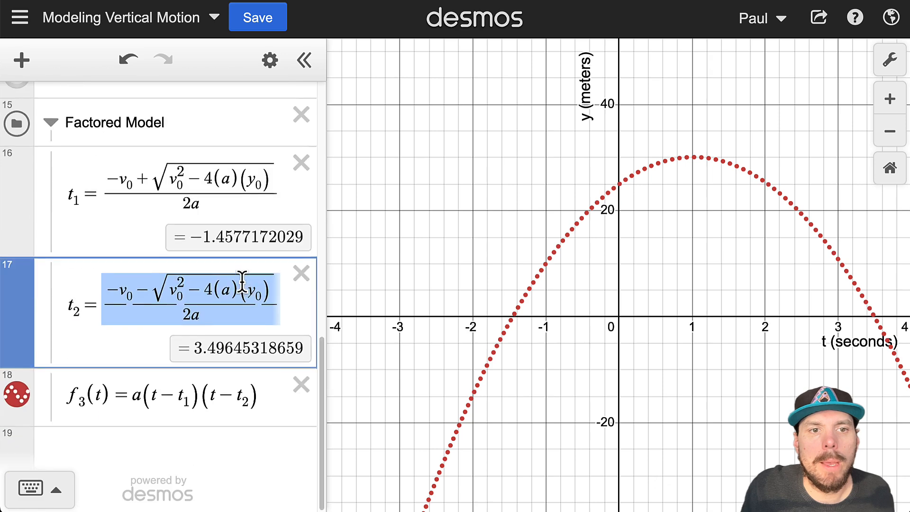
{"action": "scroll", "coordinate": [242, 278], "scroll_direction": "up", "scroll_amount": 3}
Step: Click into the t1 and t2 root formulas to examine them
{"action": "left_click", "coordinate": [131, 299]}
{"action": "left_click_drag", "start_coordinate": [132, 300], "coordinate": [107, 295]}
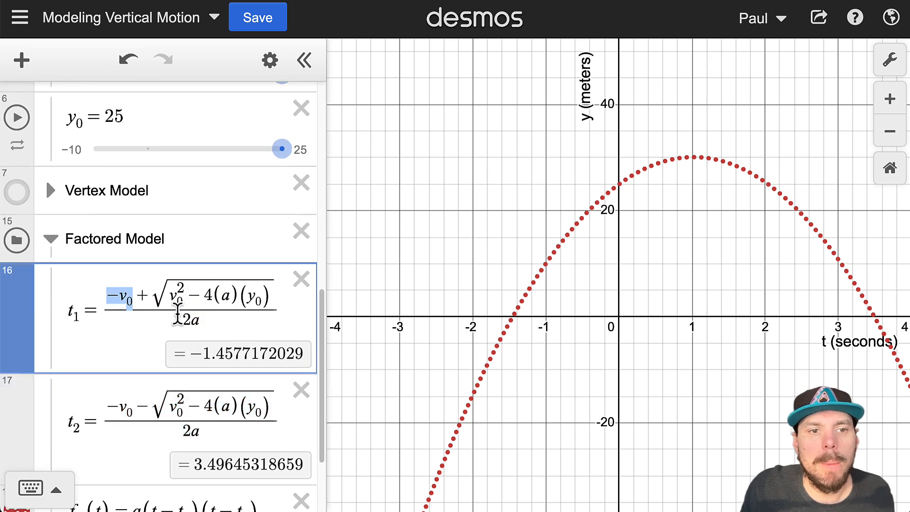
{"action": "scroll", "coordinate": [178, 315], "scroll_direction": "up", "scroll_amount": 8}
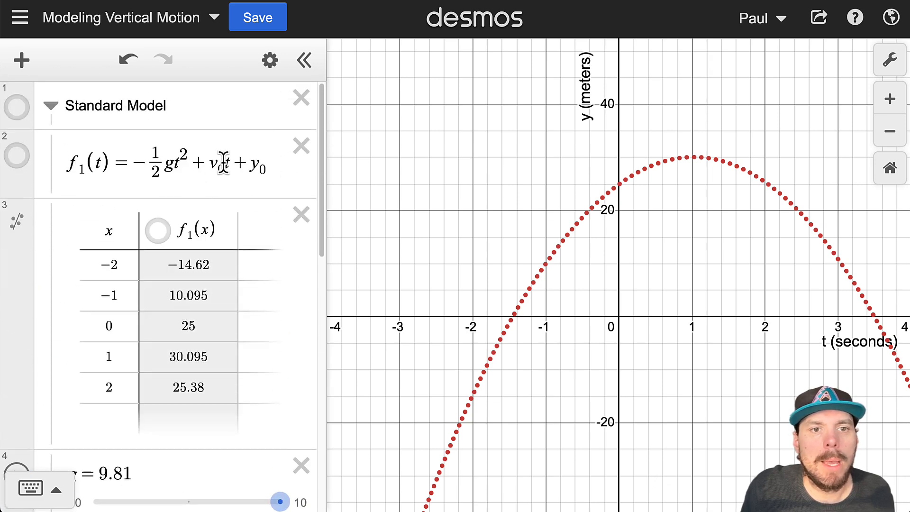
{"action": "scroll", "coordinate": [215, 265], "scroll_direction": "down", "scroll_amount": 9}
{"action": "scroll", "coordinate": [175, 265], "scroll_direction": "up", "scroll_amount": 1}
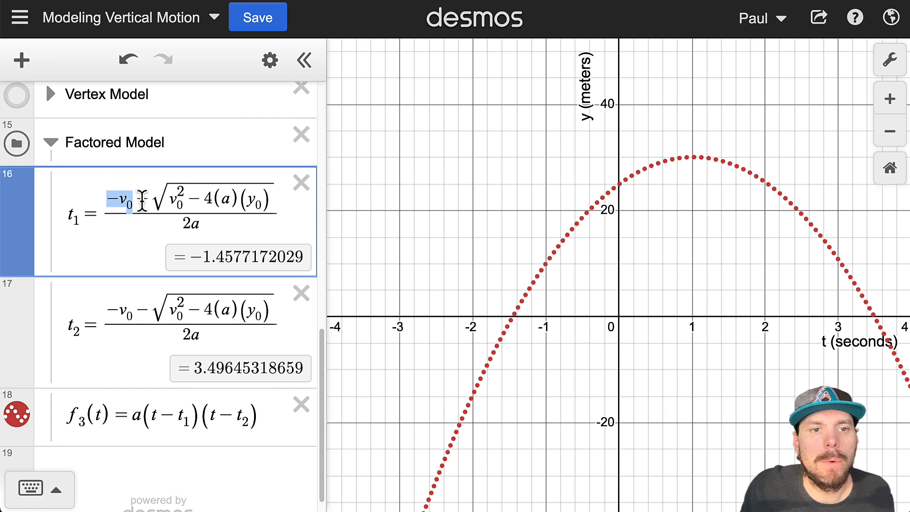
{"action": "left_click", "coordinate": [148, 311]}
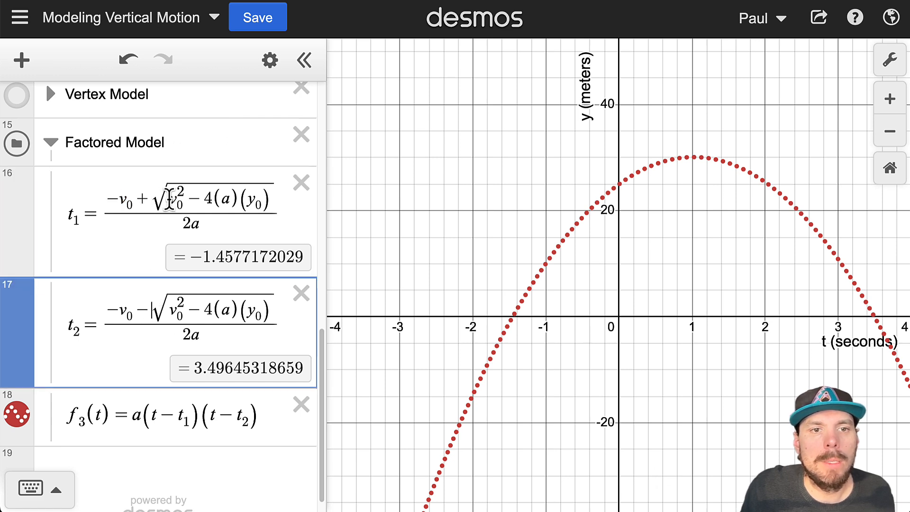
Step: Highlight t1's radicand, its v0 and y0 terms, the whole fraction, and f3's factored expression
{"action": "left_click_drag", "start_coordinate": [163, 201], "coordinate": [246, 208]}
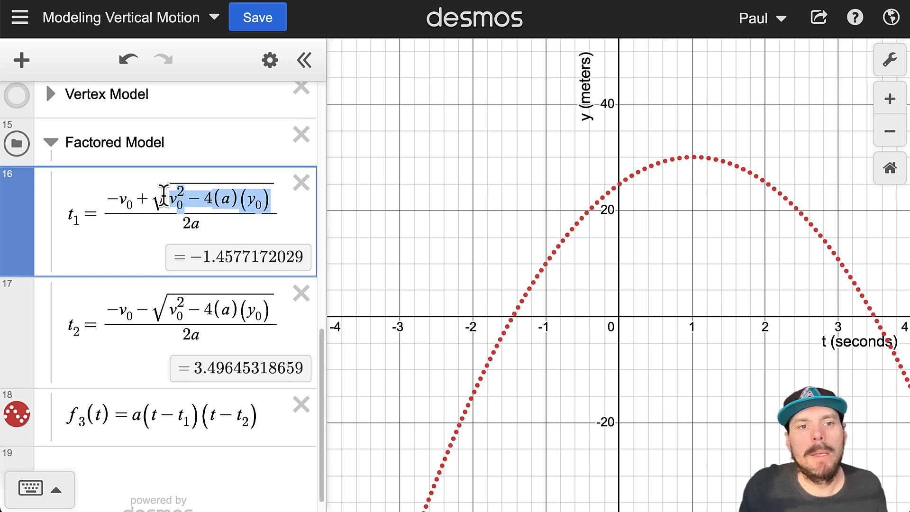
{"action": "left_click_drag", "start_coordinate": [167, 200], "coordinate": [179, 204]}
{"action": "left_click_drag", "start_coordinate": [245, 203], "coordinate": [261, 208]}
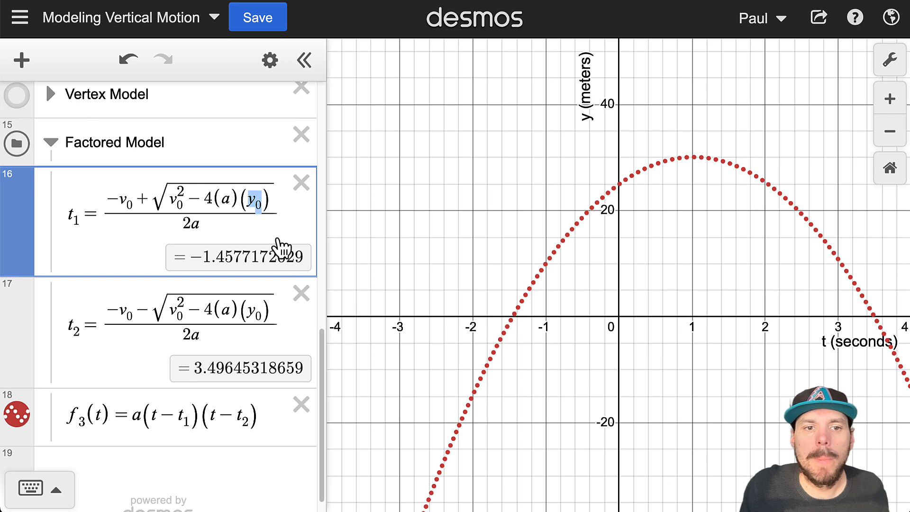
{"action": "left_click_drag", "start_coordinate": [109, 207], "coordinate": [229, 215]}
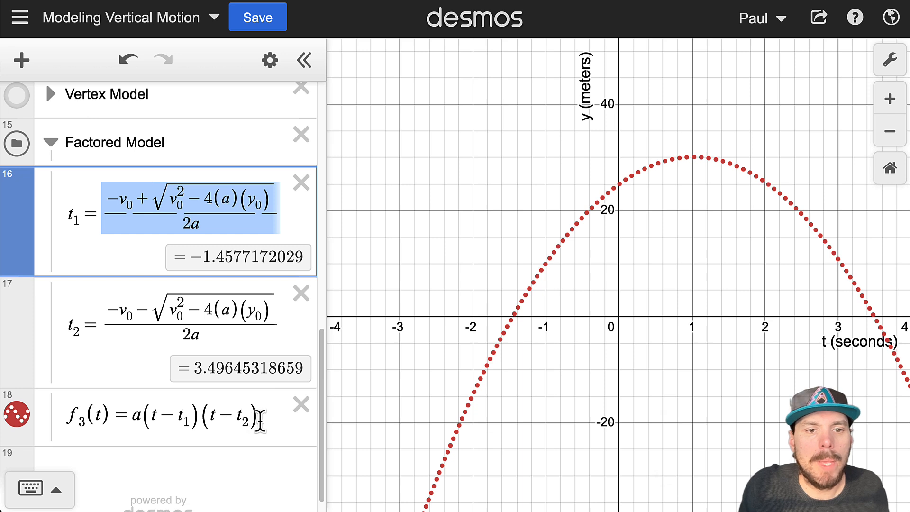
{"action": "left_click_drag", "start_coordinate": [259, 419], "coordinate": [71, 407]}
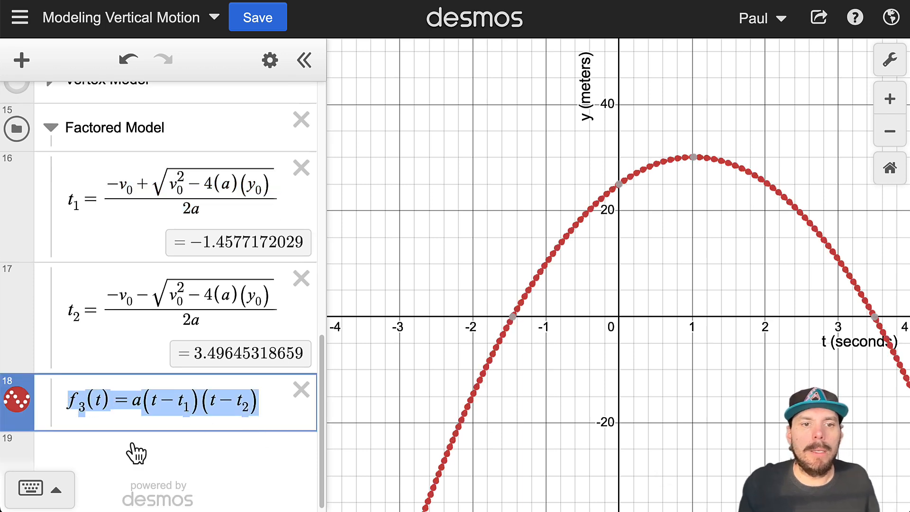
Step: Clear the f3 highlight and collapse the Standard Model folder
{"action": "left_click", "coordinate": [137, 401]}
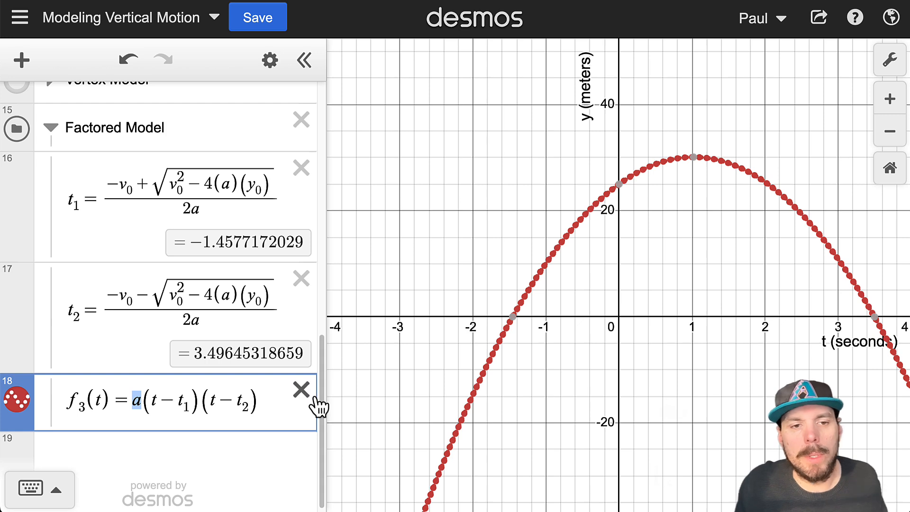
{"action": "scroll", "coordinate": [285, 405], "scroll_direction": "up", "scroll_amount": 1}
{"action": "scroll", "coordinate": [209, 371], "scroll_direction": "up", "scroll_amount": 8}
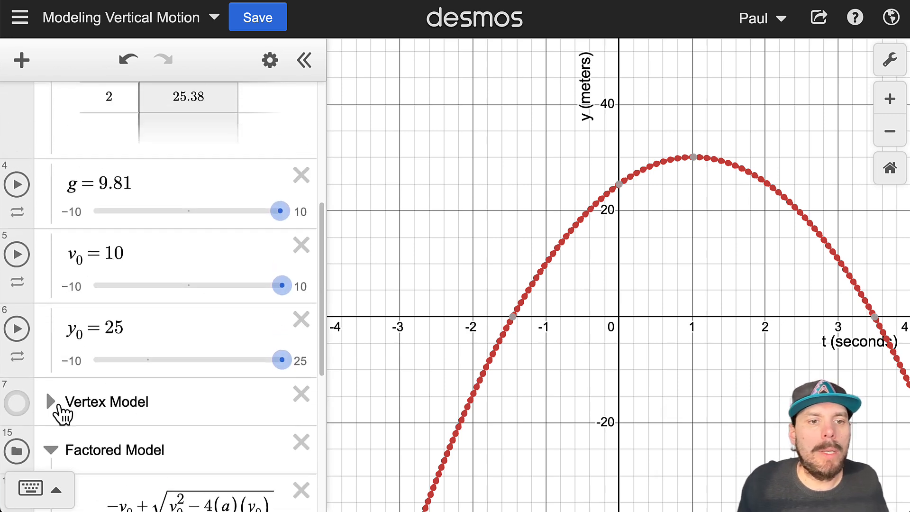
{"action": "scroll", "coordinate": [138, 337], "scroll_direction": "up", "scroll_amount": 6}
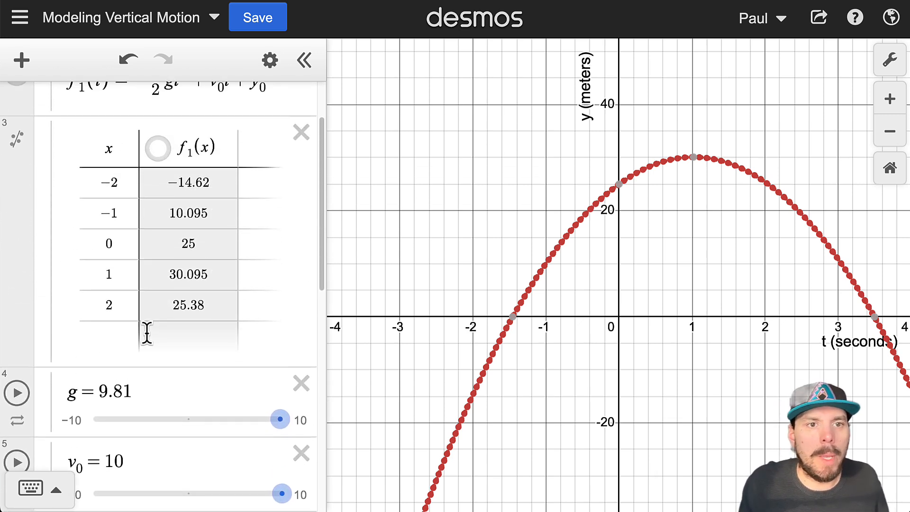
{"action": "left_click", "coordinate": [50, 103]}
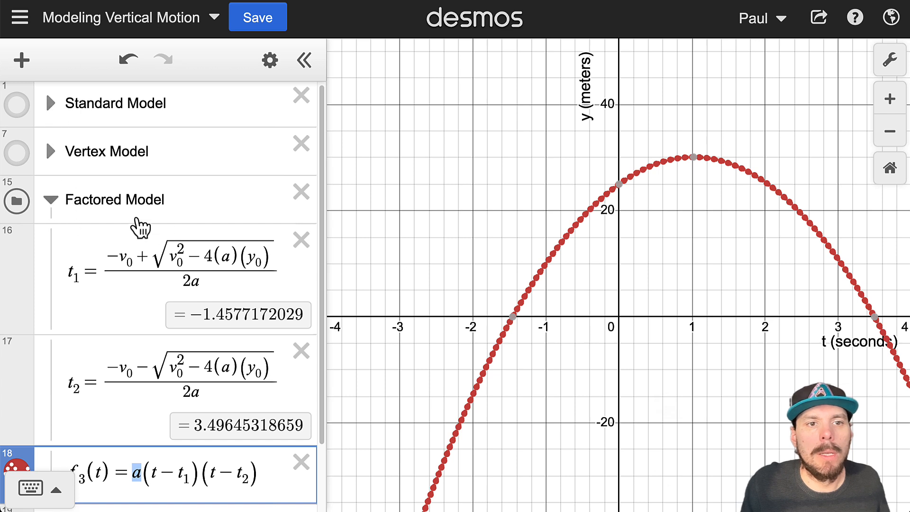
Step: Point out the t1 factor inside f₃(t) = a(t−t₁)(t−t₂)
{"action": "scroll", "coordinate": [212, 280], "scroll_direction": "down", "scroll_amount": 2}
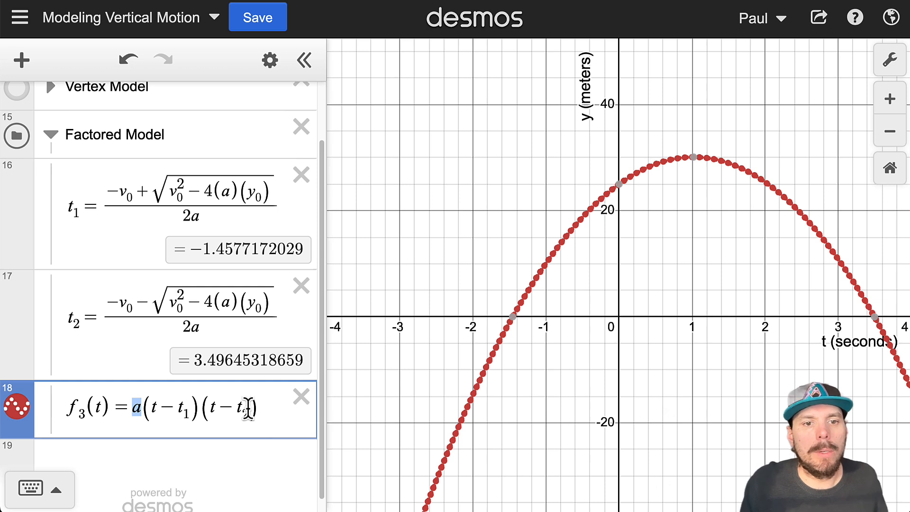
{"action": "scroll", "coordinate": [246, 398], "scroll_direction": "down", "scroll_amount": 1}
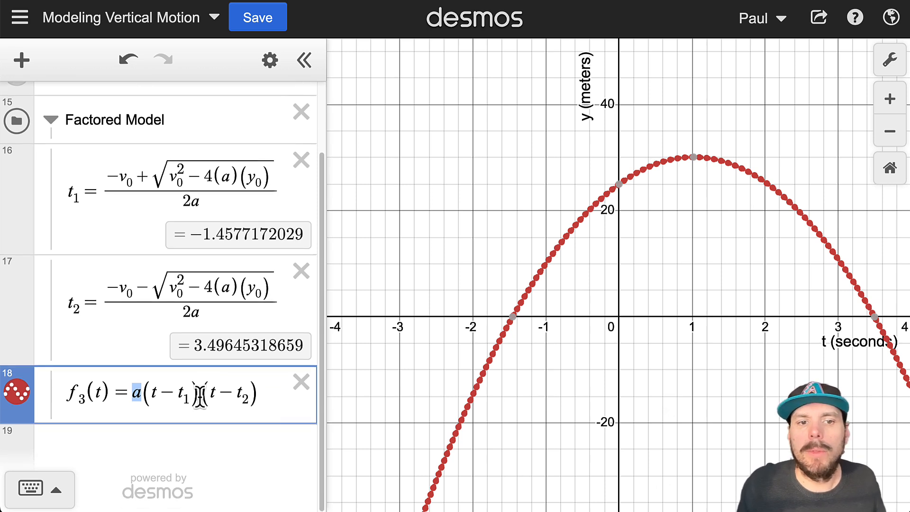
{"action": "left_click", "coordinate": [186, 397]}
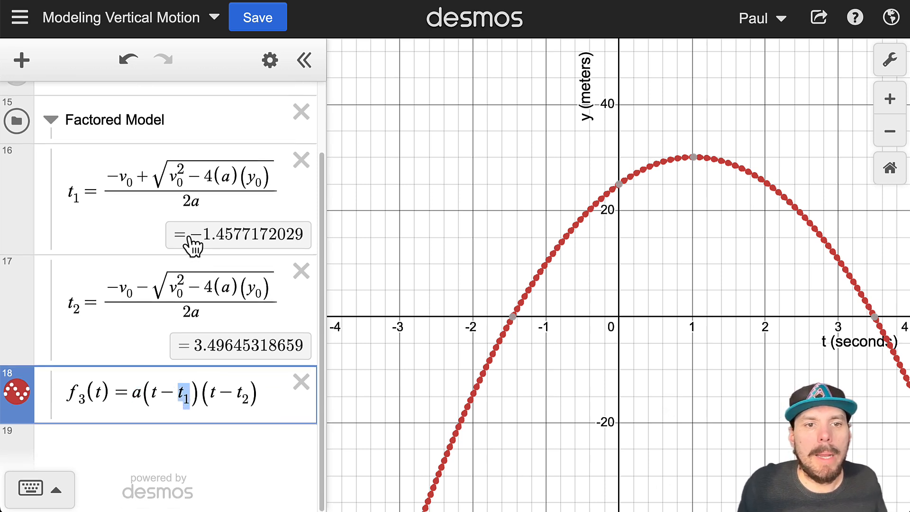